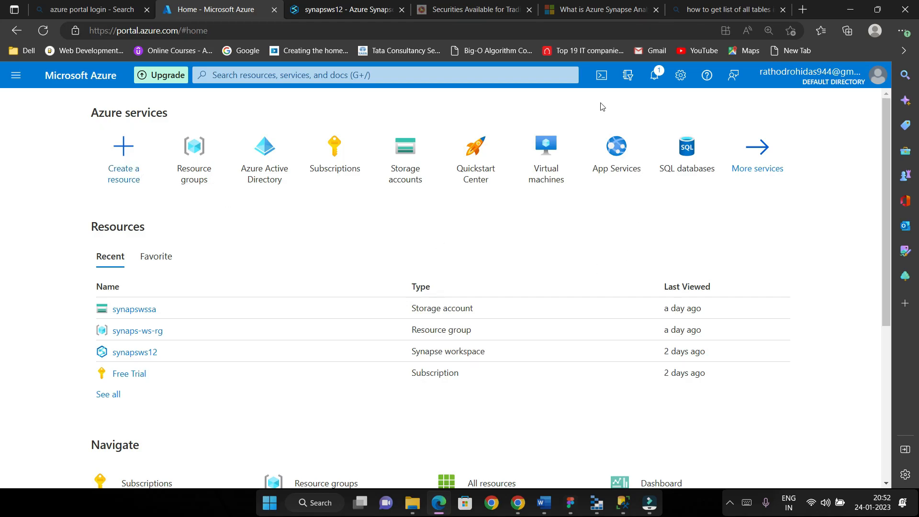
mouse_move(527, 170)
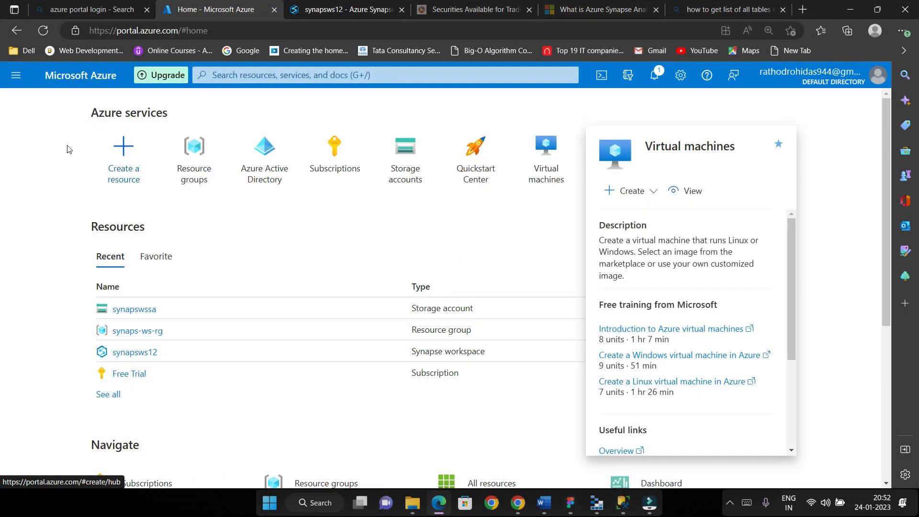
left_click(30, 118)
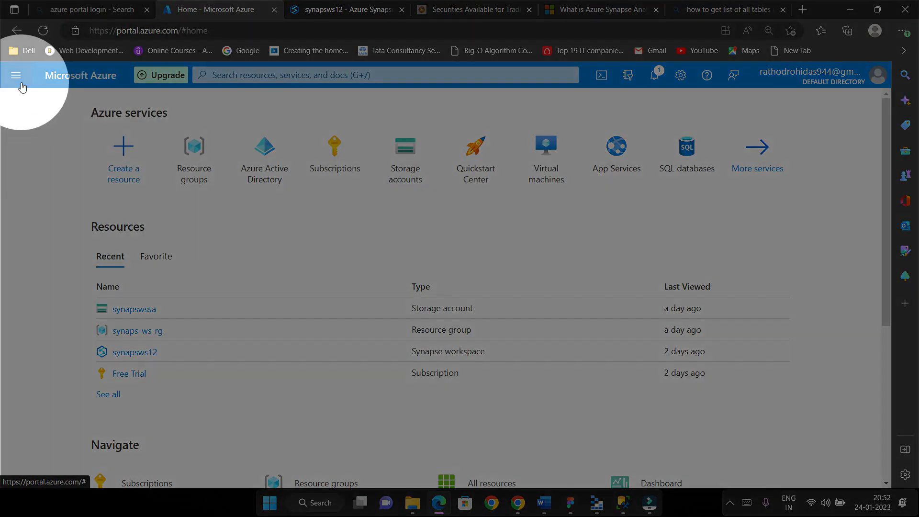
left_click(21, 83)
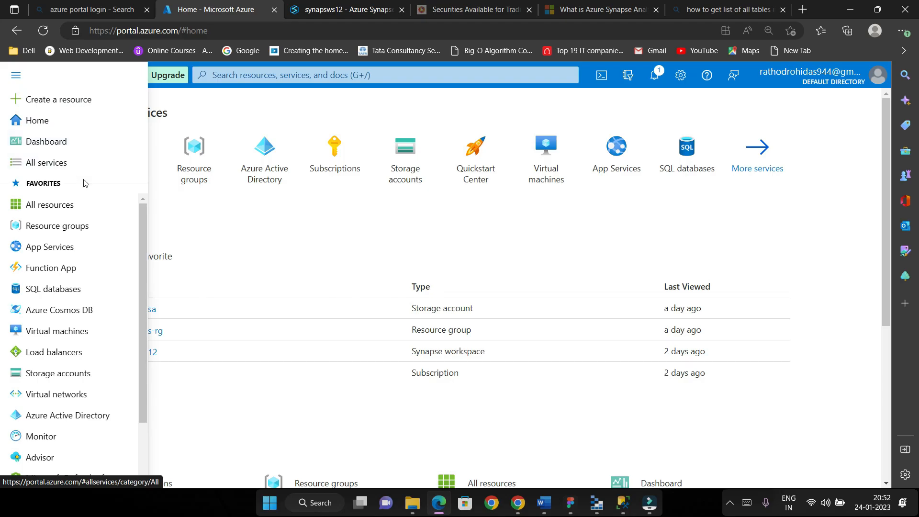
mouse_move(89, 216)
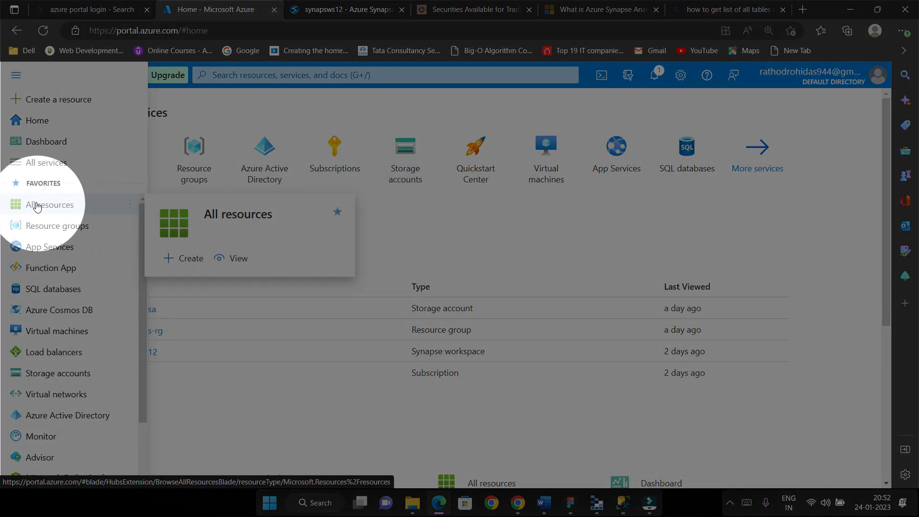
left_click(313, 182)
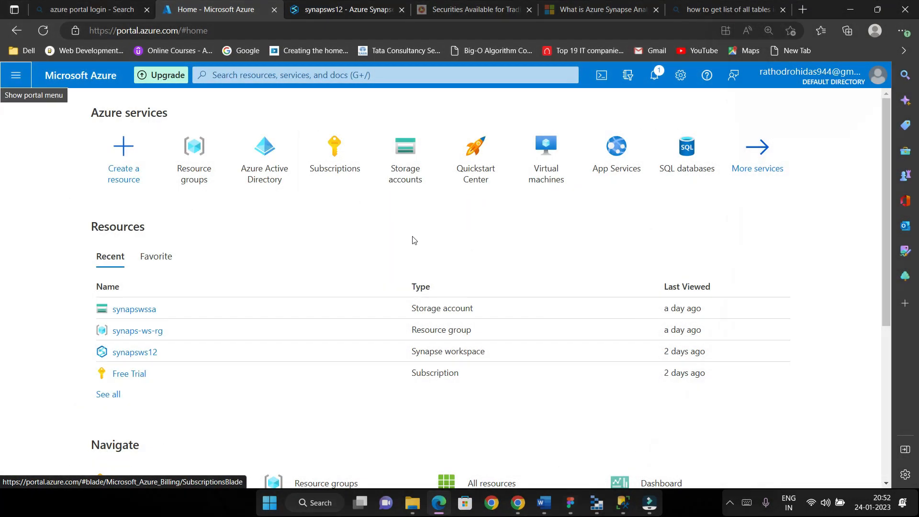
- Start creating a new virtual machine resource from the popular Azure services
left_click(136, 168)
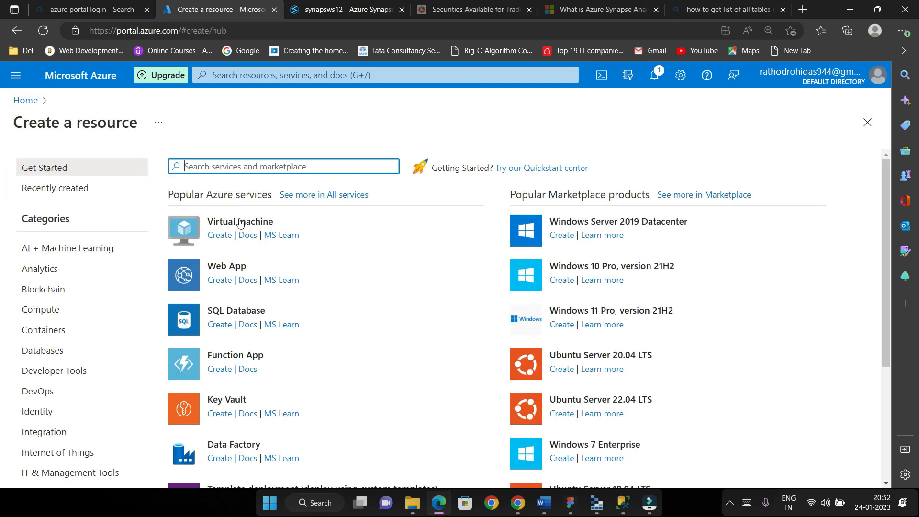
left_click(264, 225)
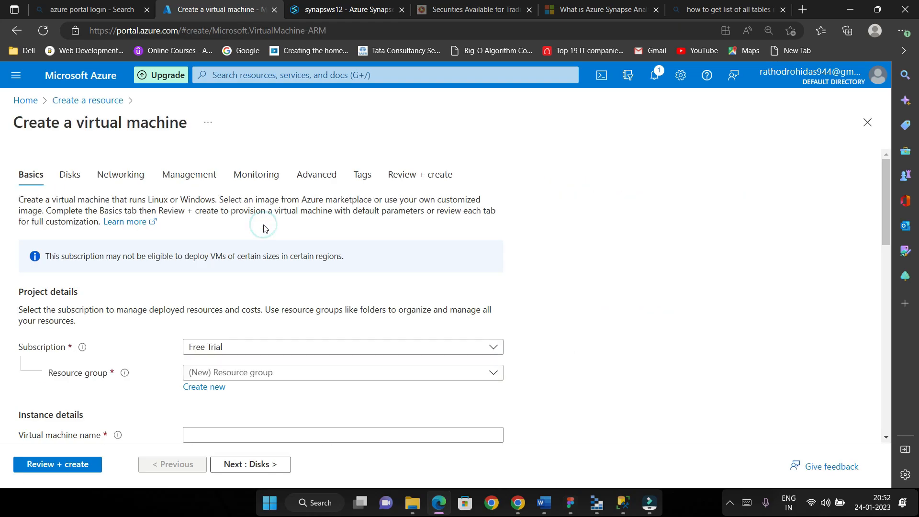
- Look through the Basics, Disks and Networking sections of the virtual machine creation form
scroll(255, 221, "down", 12)
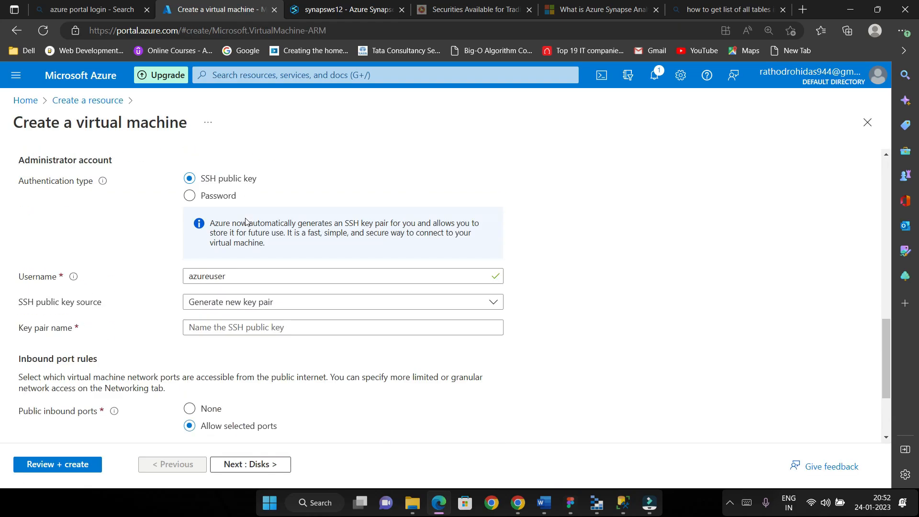
scroll(244, 225, "up", 1)
scroll(244, 225, "up", 10)
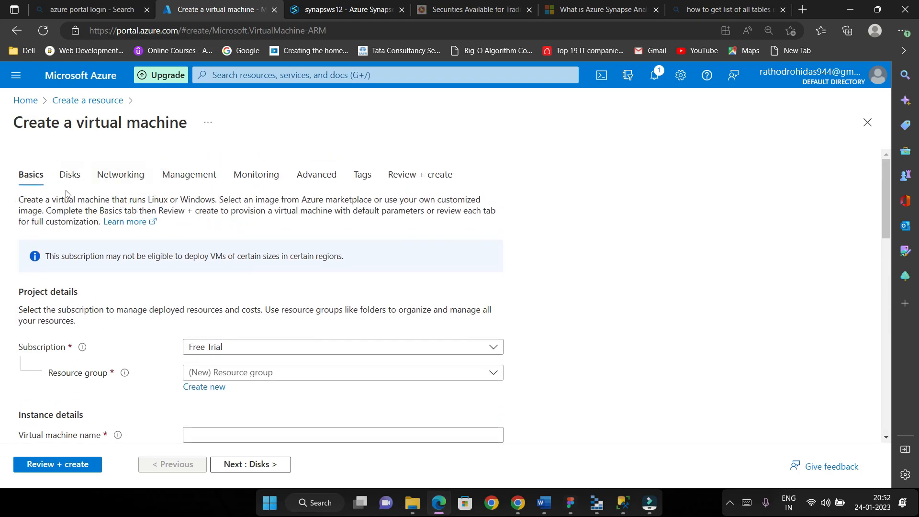
left_click(70, 175)
left_click(112, 176)
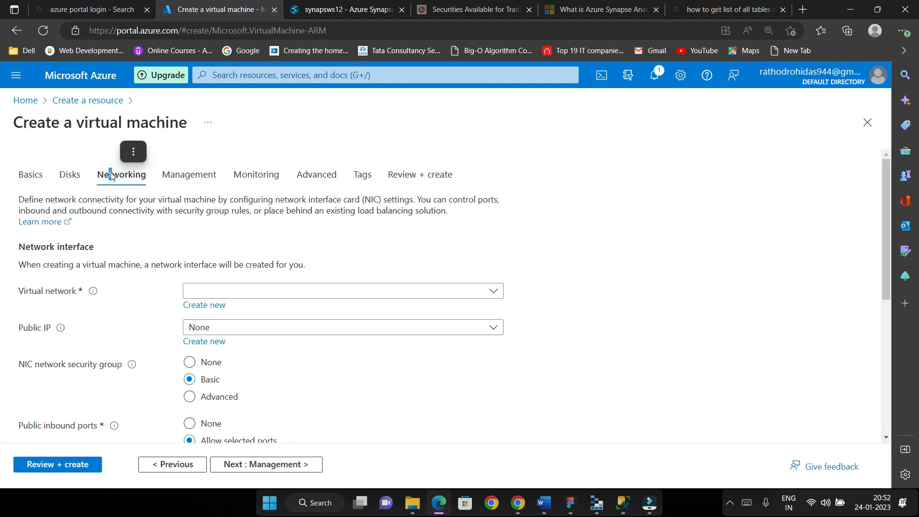
left_click(70, 176)
left_click(33, 176)
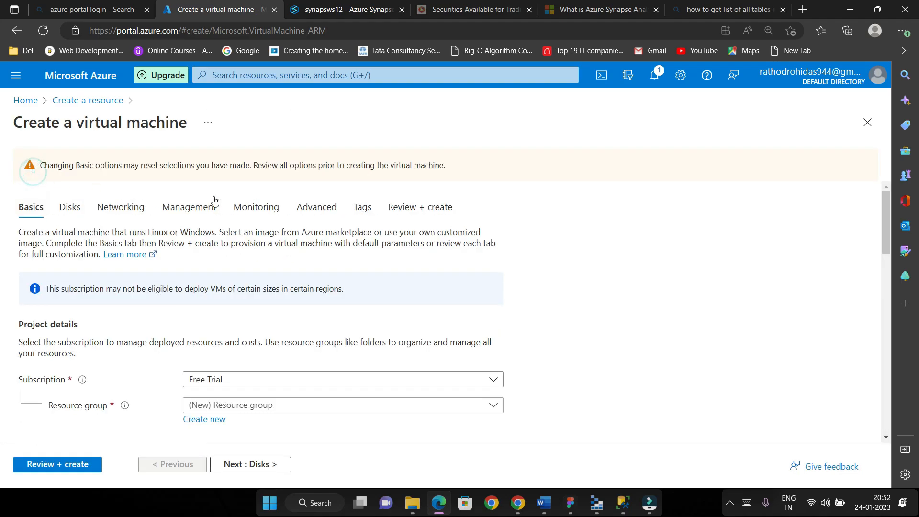
scroll(206, 201, "down", 3)
scroll(241, 233, "up", 3)
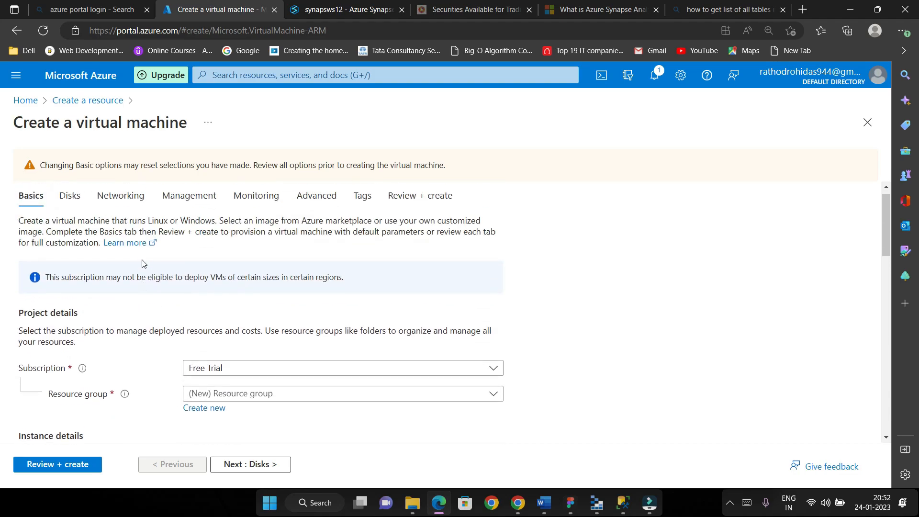
- Select Free Trial as the subscription in the project details
scroll(143, 247, "down", 2)
scroll(143, 248, "down", 1)
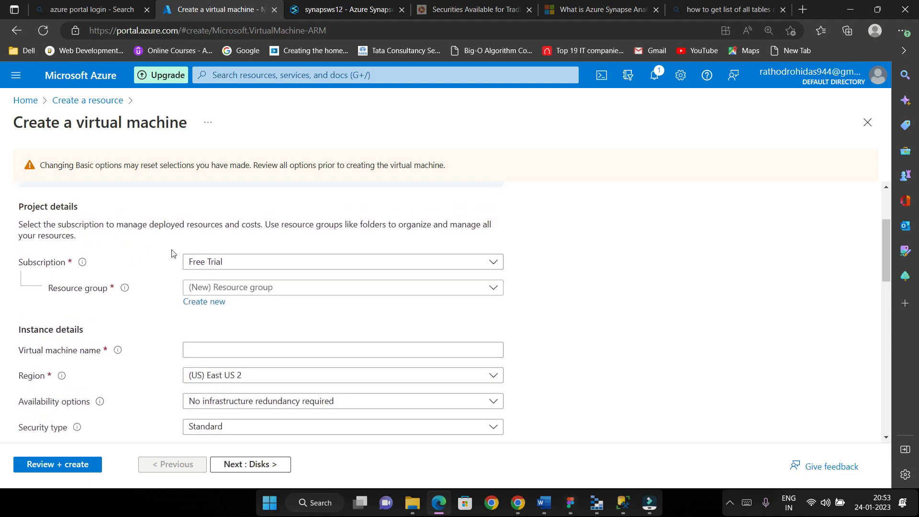
left_click(299, 263)
left_click(290, 301)
- Create a new resource group named demo_rg for the virtual machine
scroll(290, 301, "down", 1)
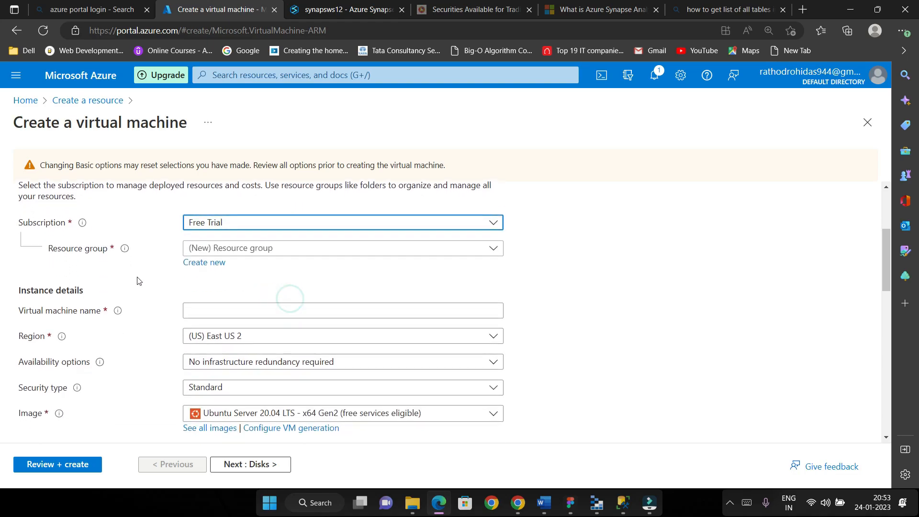
left_click(306, 252)
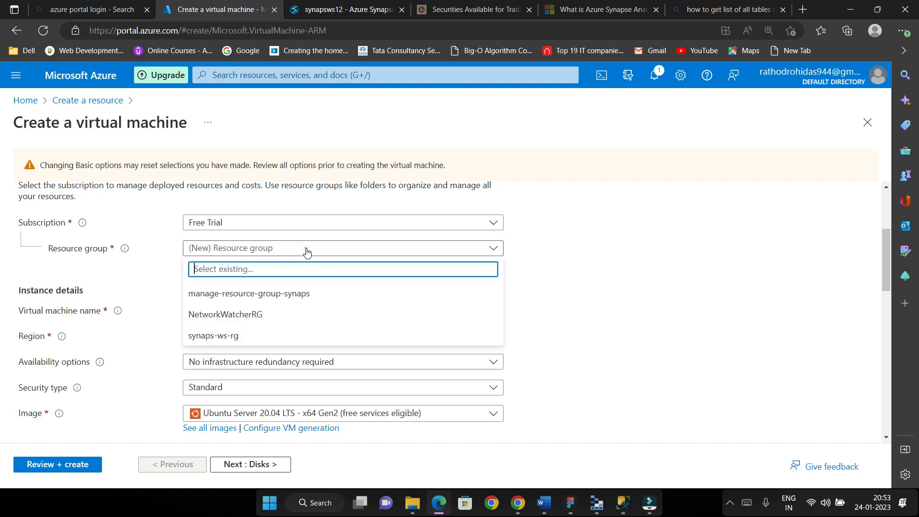
left_click(165, 266)
left_click(216, 264)
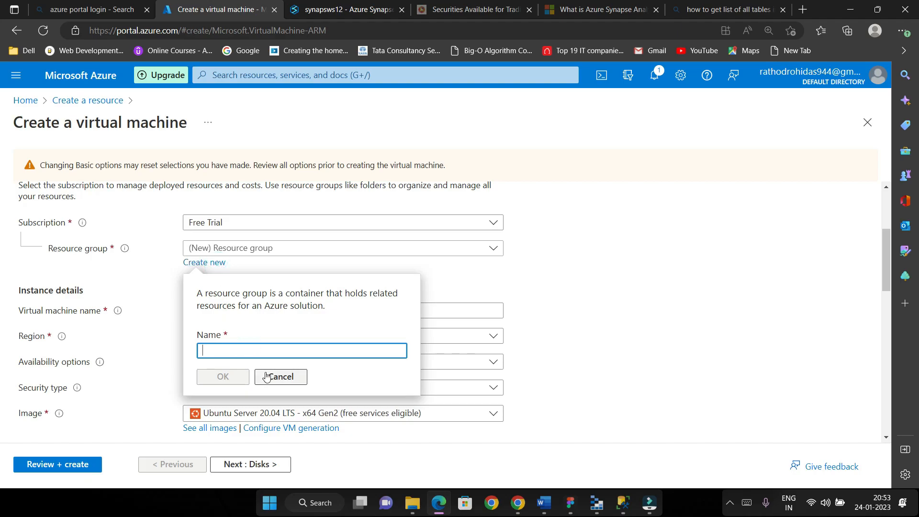
type("demo_rg")
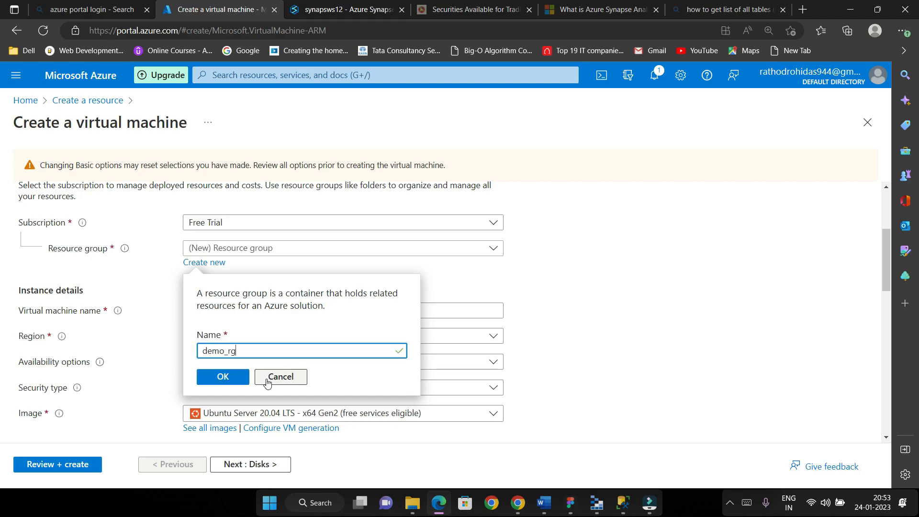
left_click(215, 384)
- Name the virtual machine windowsvm in the instance details
scroll(208, 246, "down", 1)
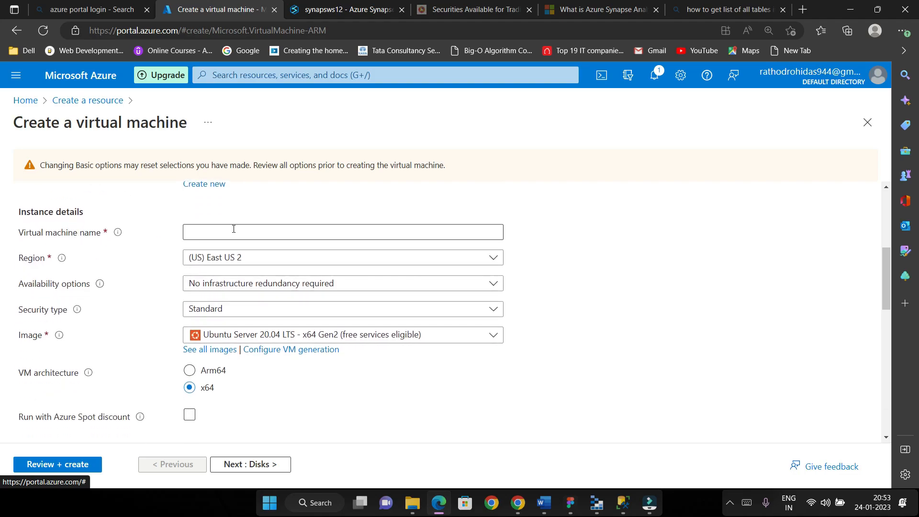
left_click(249, 232)
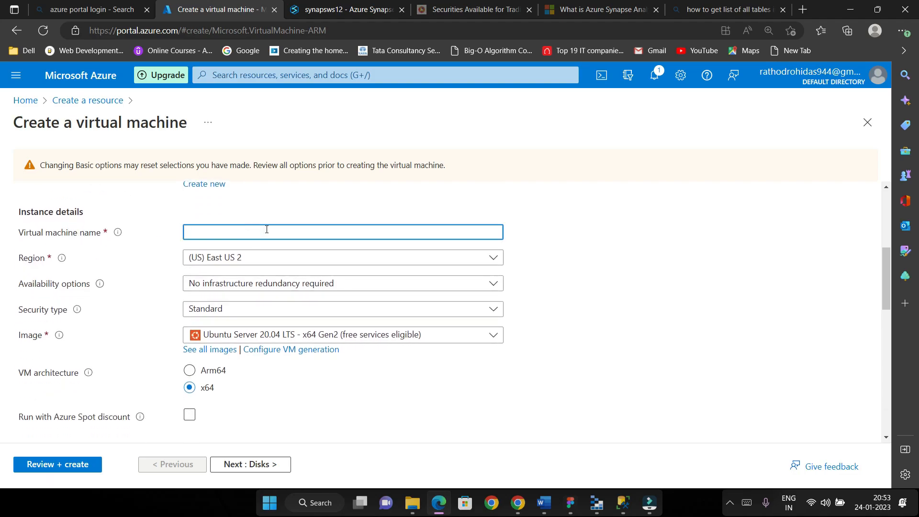
type("windowsvm")
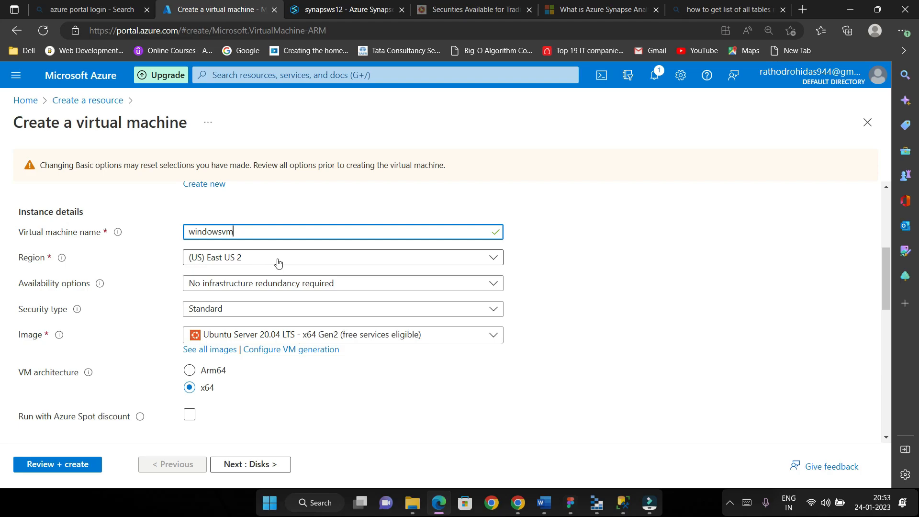
- Look through the regions available for the virtual machine without choosing a different one
scroll(276, 260, "down", 1)
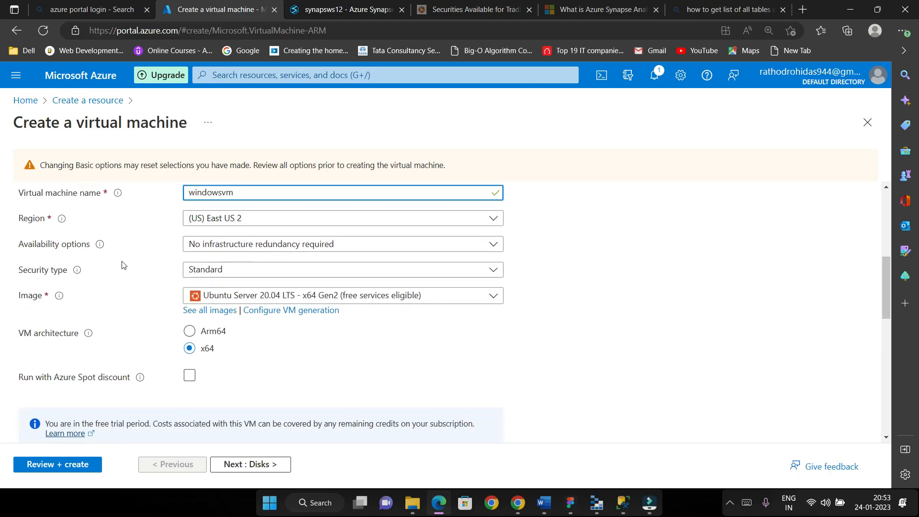
left_click(383, 220)
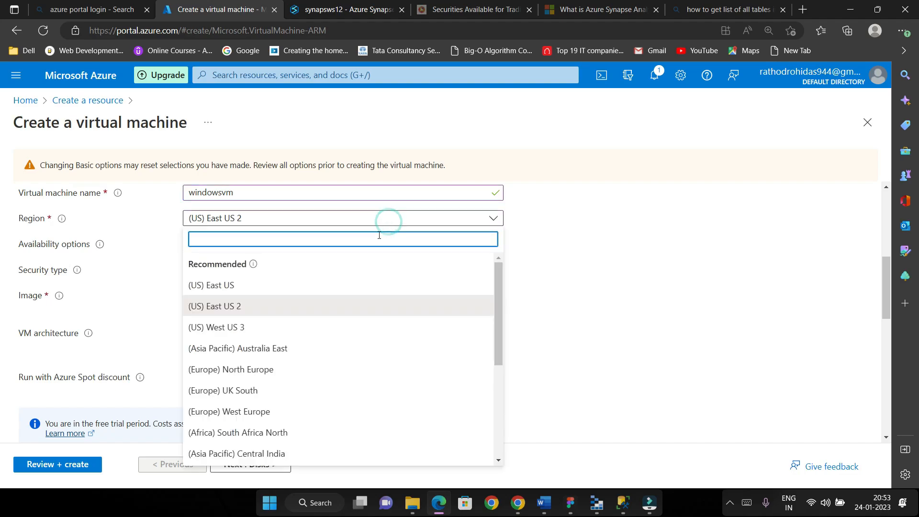
scroll(339, 351, "down", 5)
scroll(344, 335, "up", 6)
left_click(571, 231)
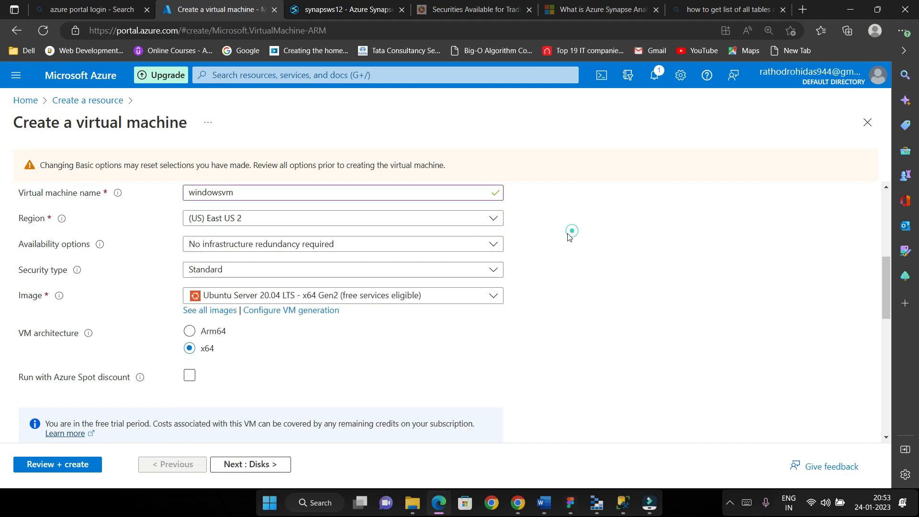
- Set the virtual machine's availability options to No infrastructure redundancy required
scroll(127, 285, "up", 1)
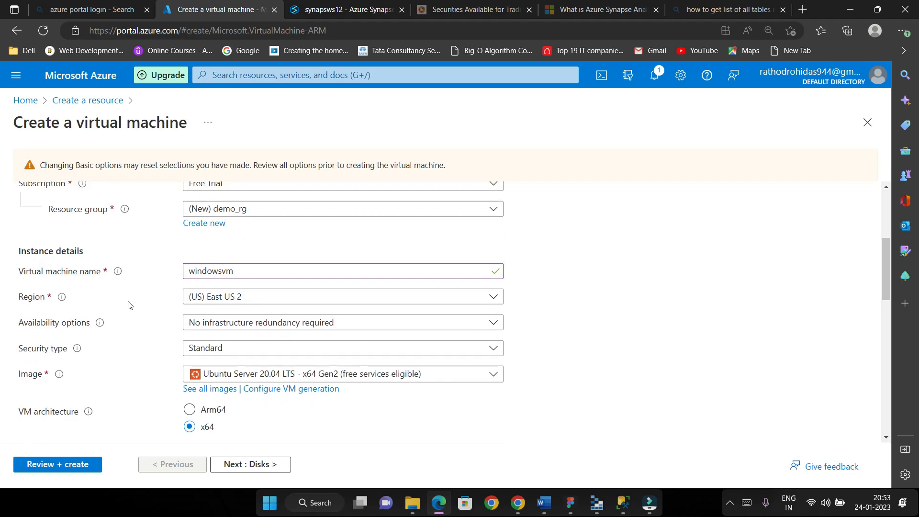
scroll(60, 321, "down", 1)
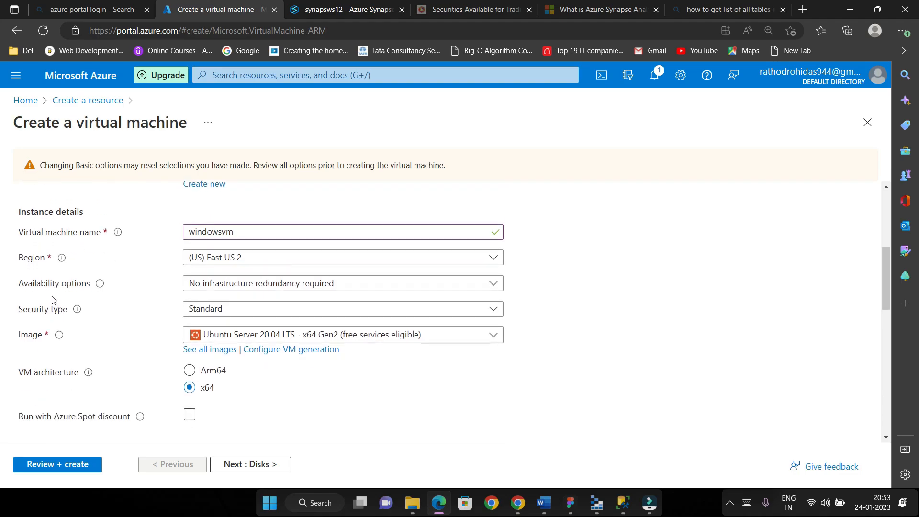
left_click(297, 283)
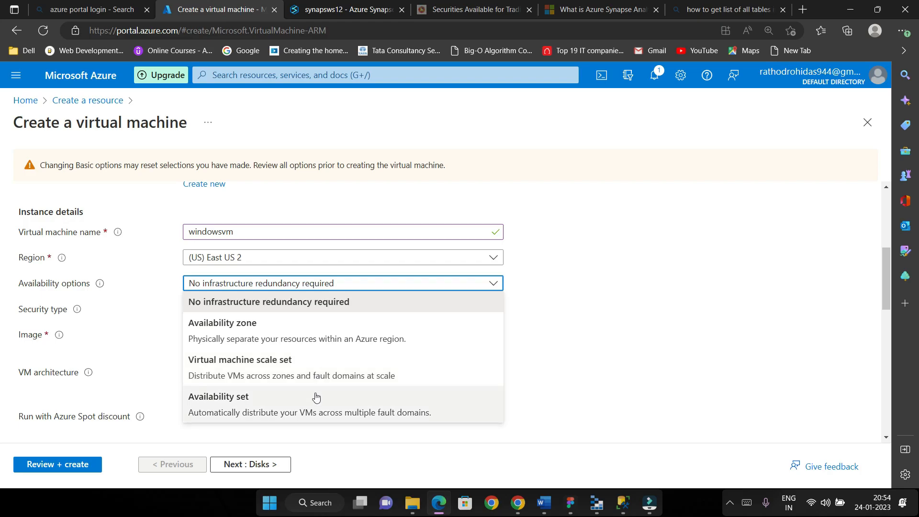
left_click(233, 304)
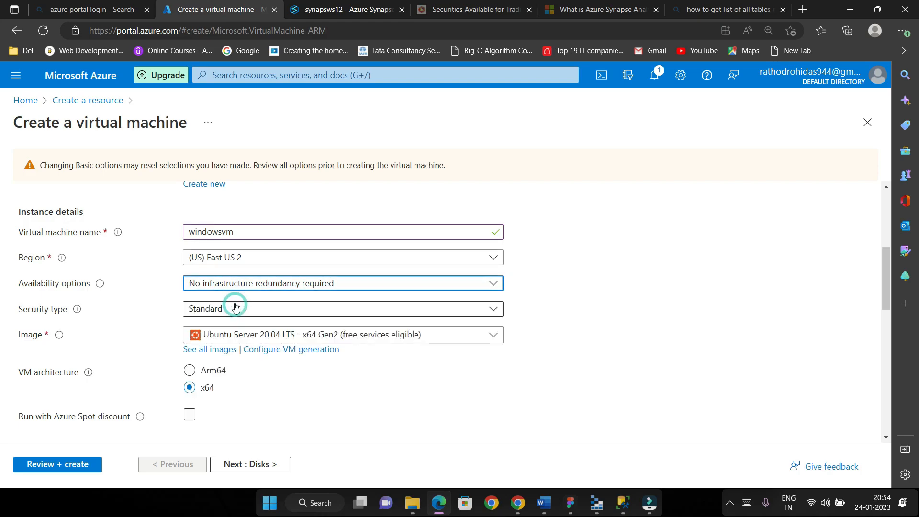
- View the security types offered for the virtual machine without choosing a different one
scroll(191, 287, "down", 1)
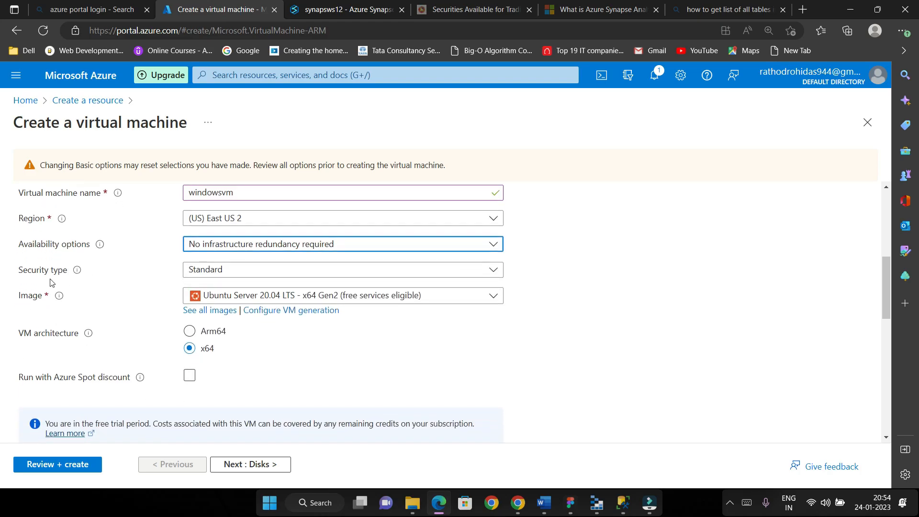
left_click(235, 274)
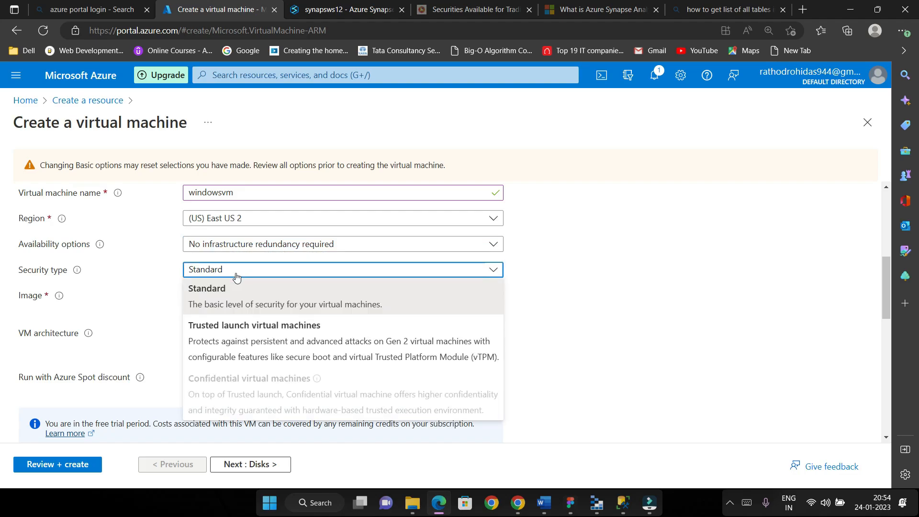
left_click(592, 286)
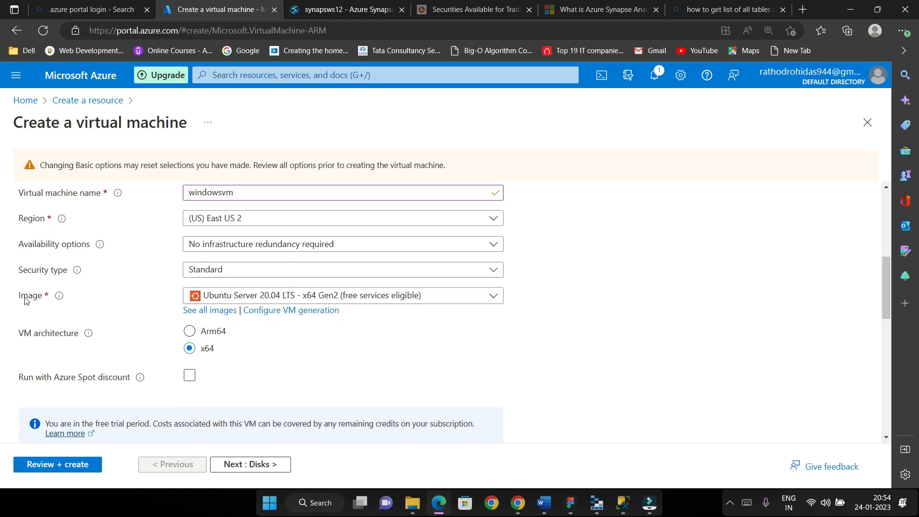
- Choose Windows Server 2022 Datacenter: Azure Edition - x64 Gen2 as the virtual machine's image
left_click(445, 302)
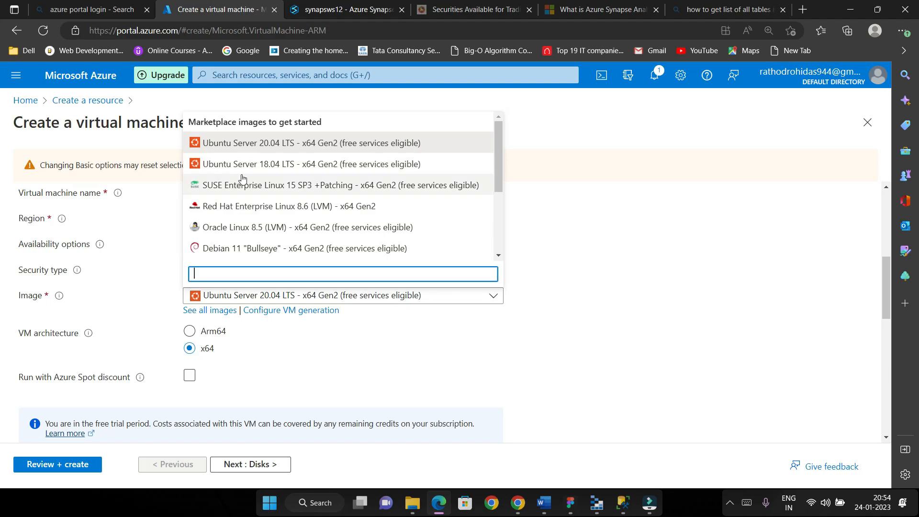
scroll(407, 211, "down", 3)
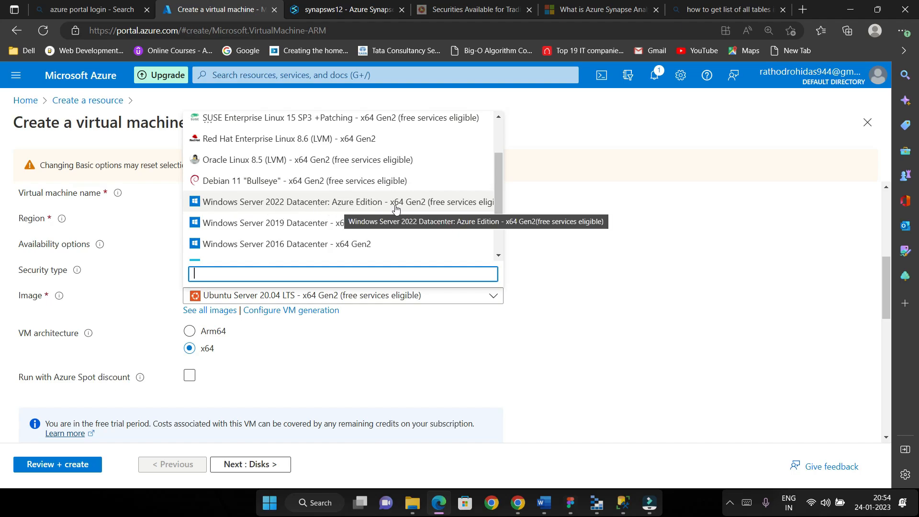
left_click(459, 208)
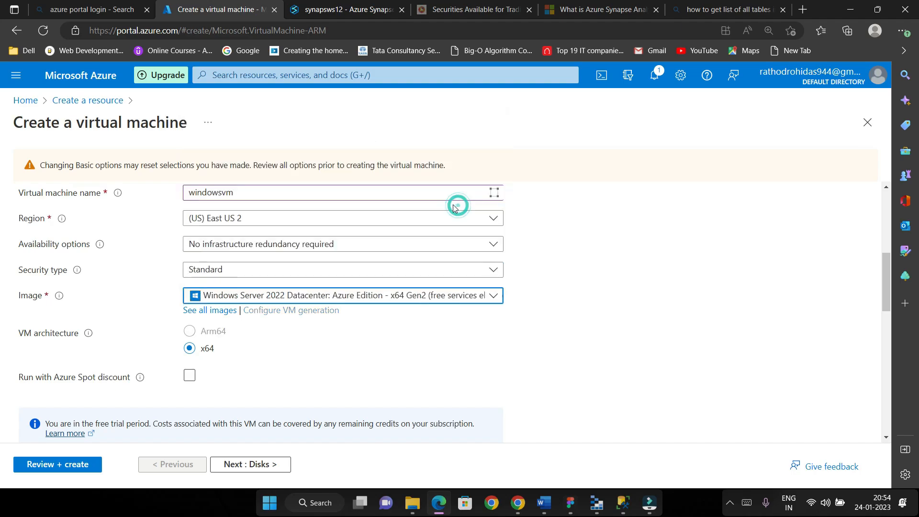
scroll(327, 233, "down", 3)
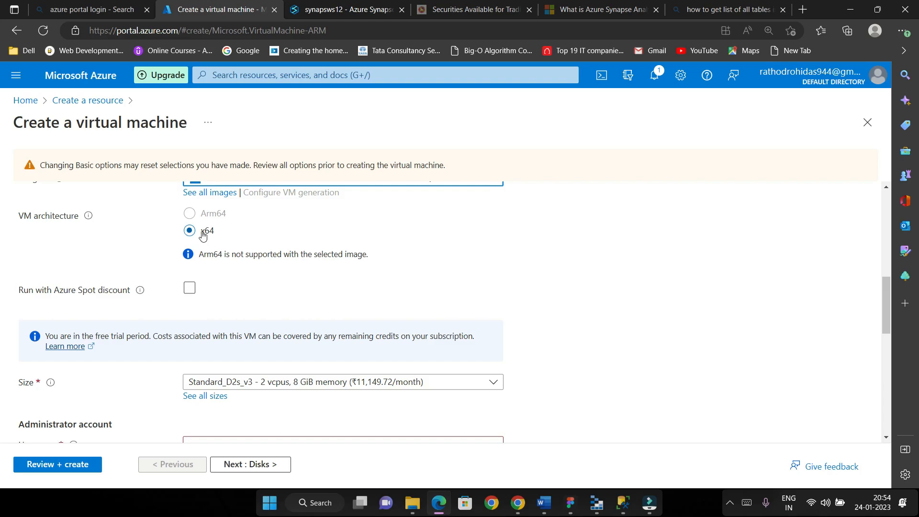
scroll(244, 231, "down", 1)
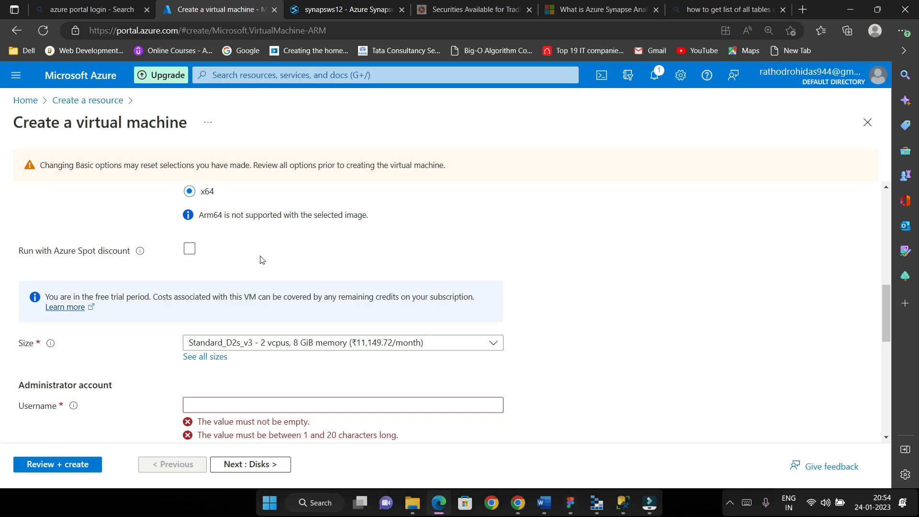
- View the sizes offered for the virtual machine without choosing a different one
scroll(261, 259, "down", 2)
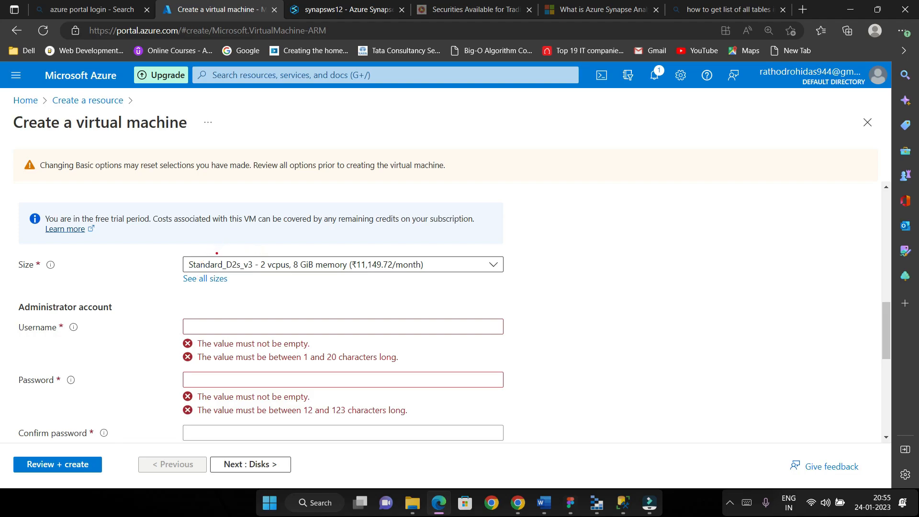
left_click_drag(216, 253, 234, 216)
left_click_drag(273, 257, 284, 207)
left_click_drag(311, 257, 322, 203)
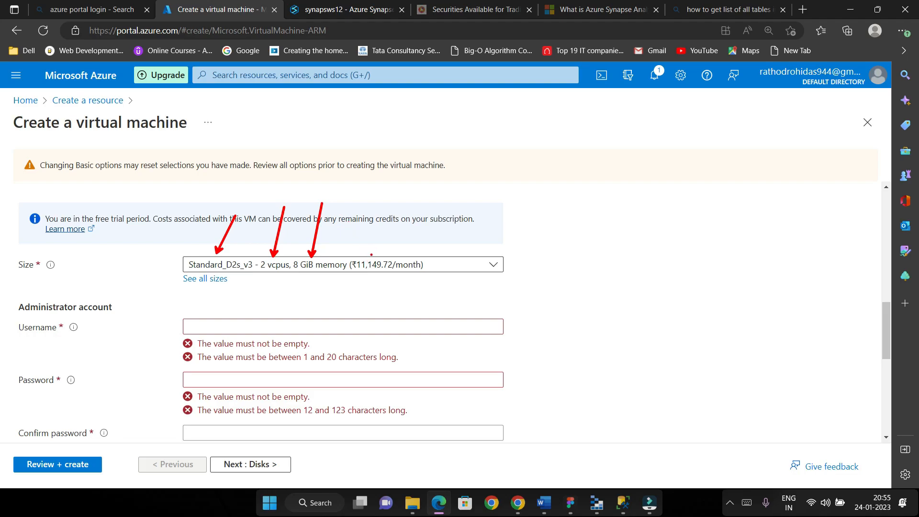
left_click_drag(372, 255, 370, 202)
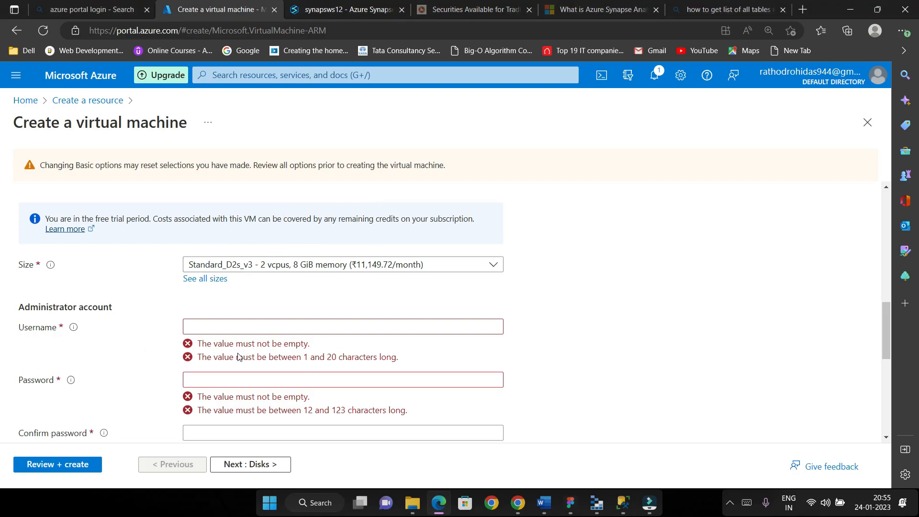
left_click(483, 267)
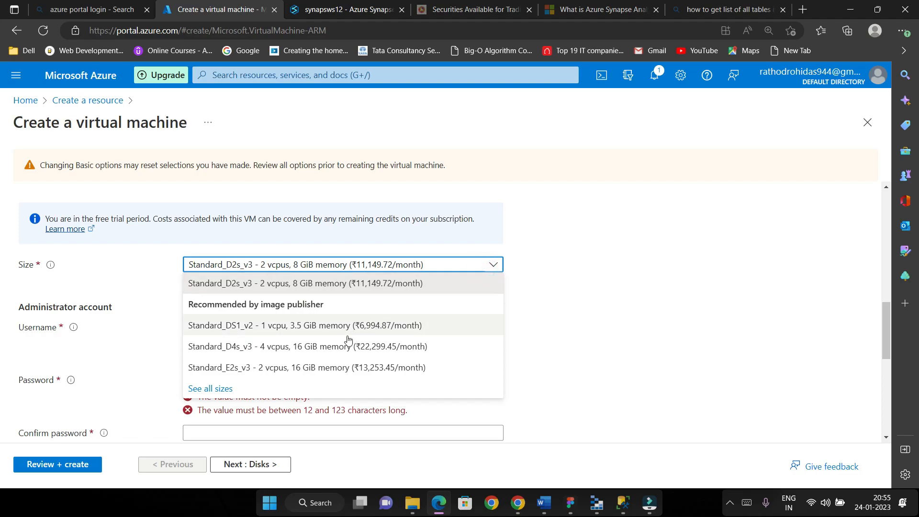
left_click(147, 280)
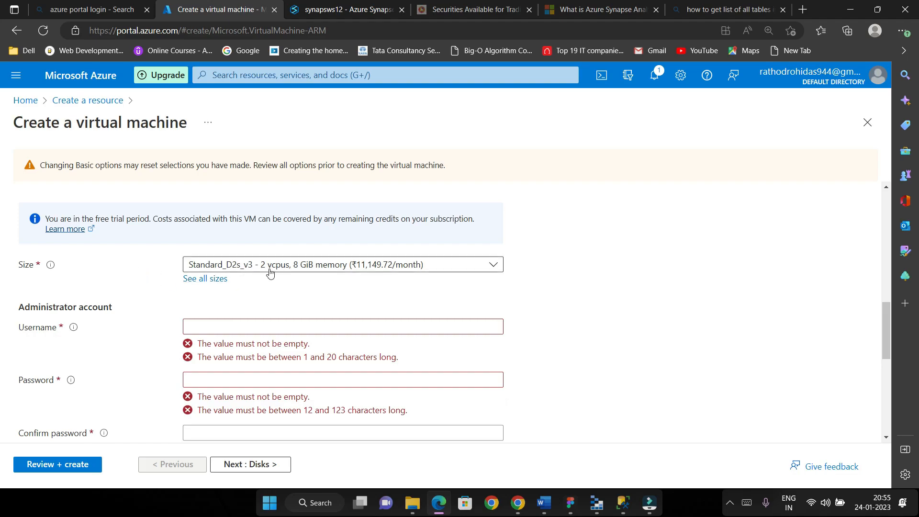
- Set the administrator account's username to vm_user
scroll(261, 285, "down", 2)
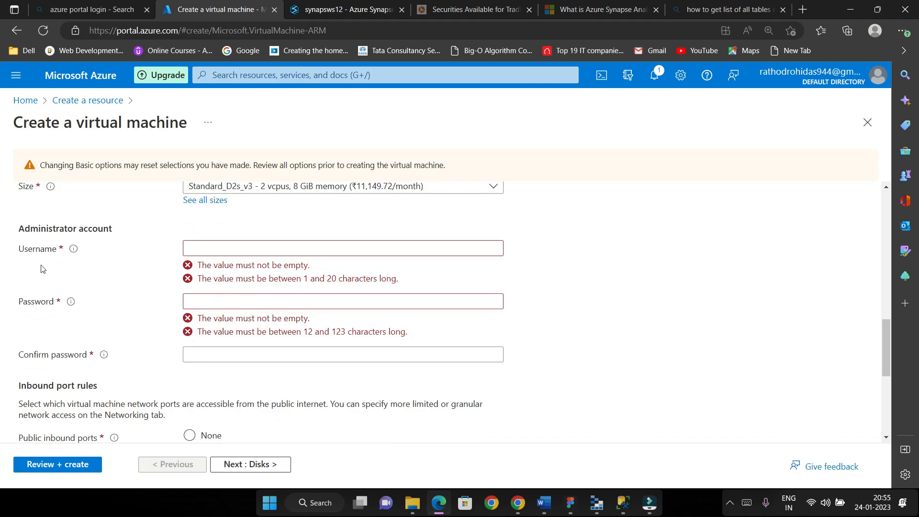
left_click(220, 248)
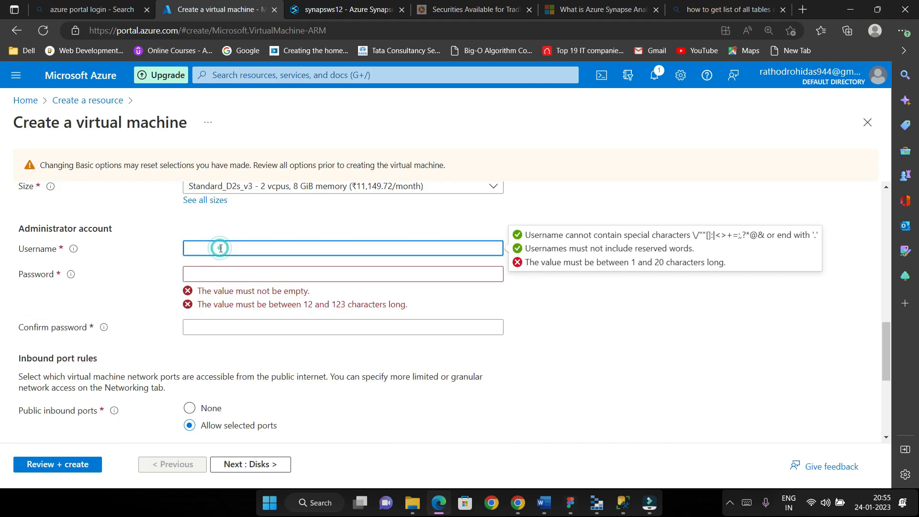
type("v")
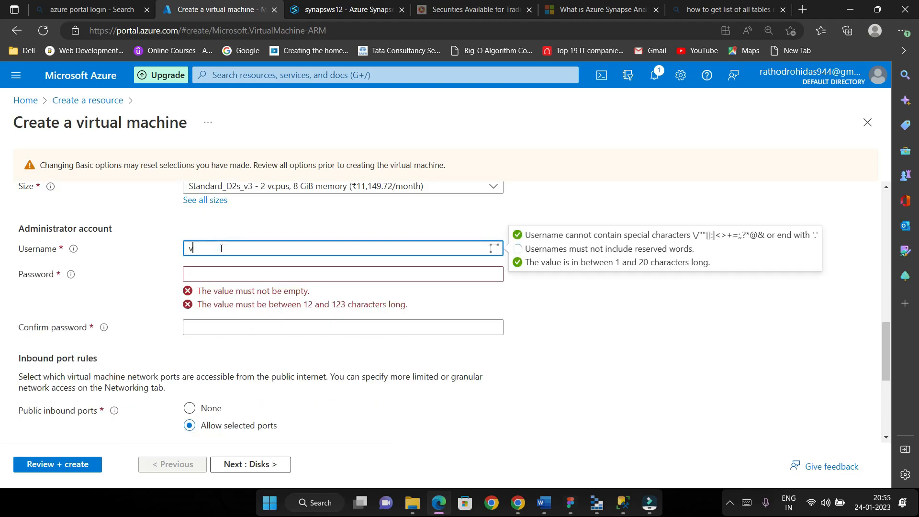
type("m_user")
- Enter the administrator account's password and repeat it in the confirmation field
left_click(197, 269)
type("••")
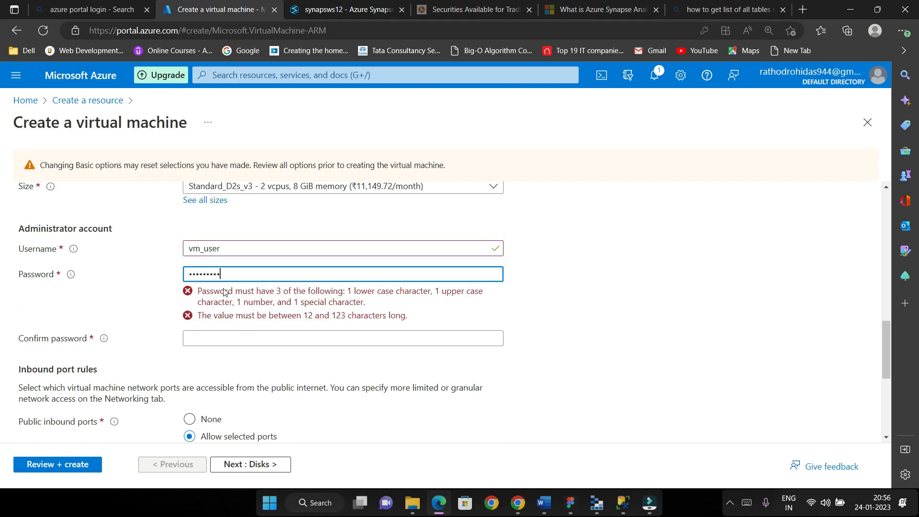
type("•••••••••••••")
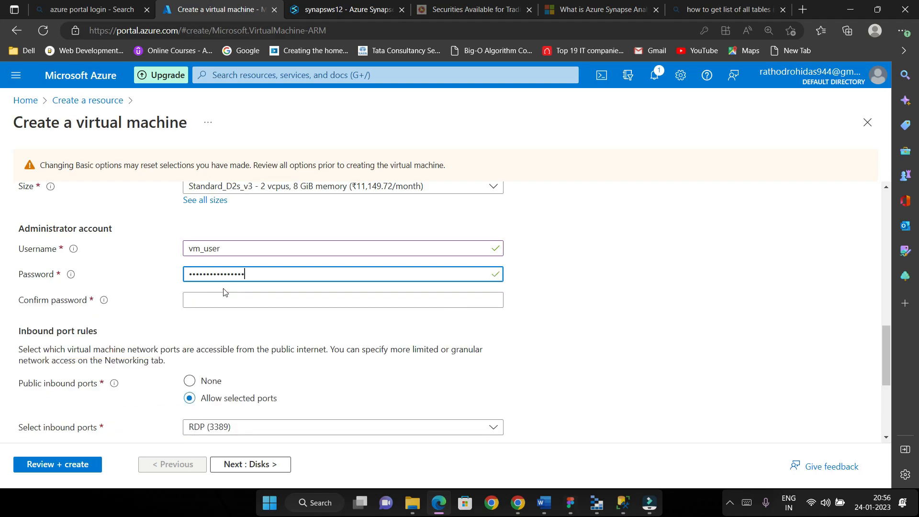
left_click(228, 301)
type("•")
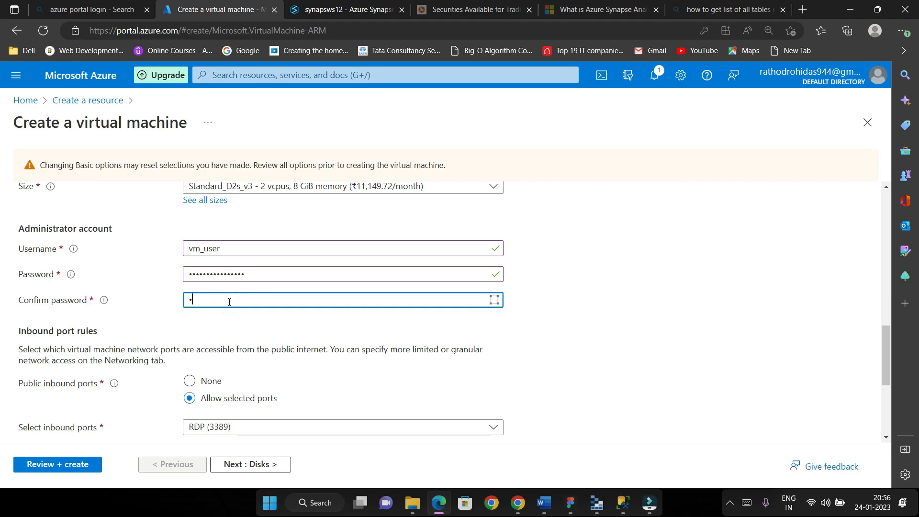
type("••")
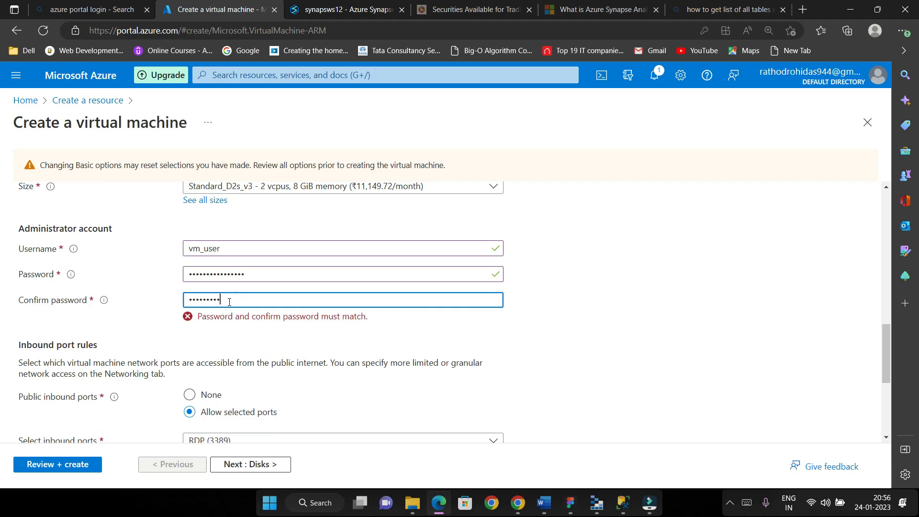
type("•••••••••••••")
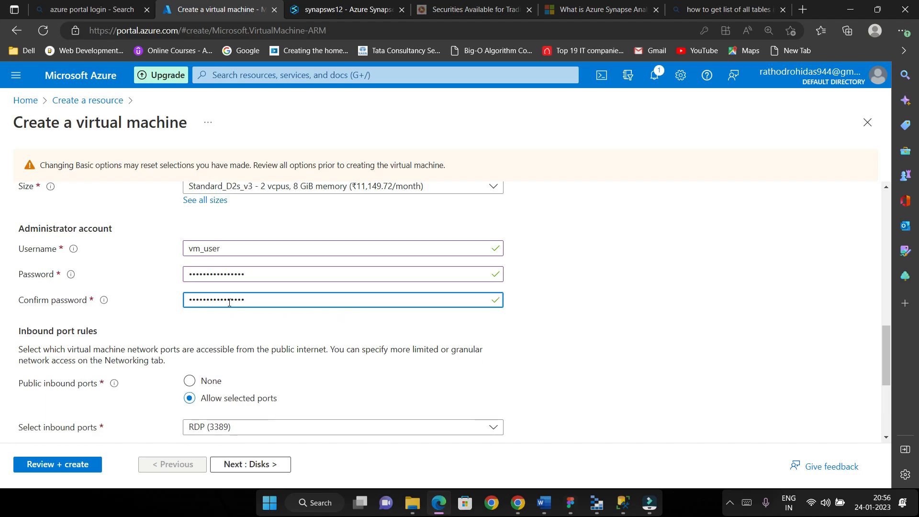
left_click(275, 329)
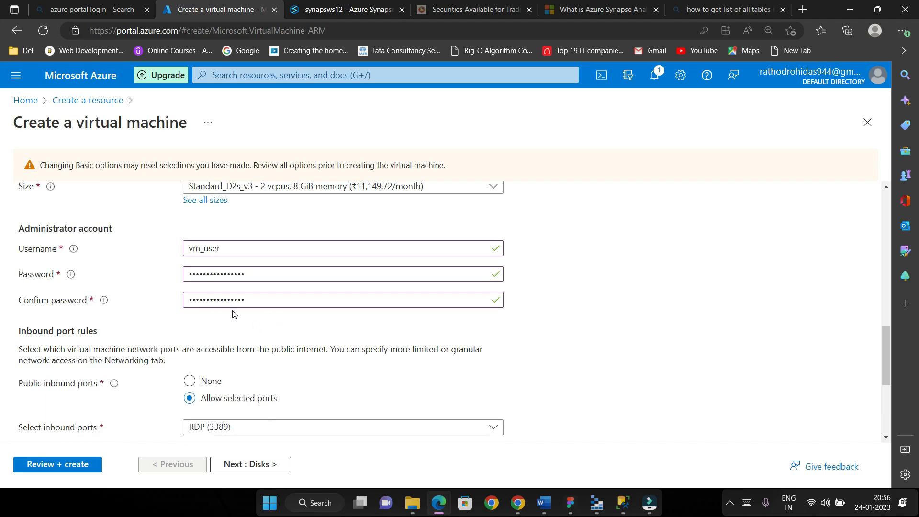
- View the inbound ports offered for the virtual machine, keeping RDP (3389) as the only selected port
scroll(218, 304, "down", 1)
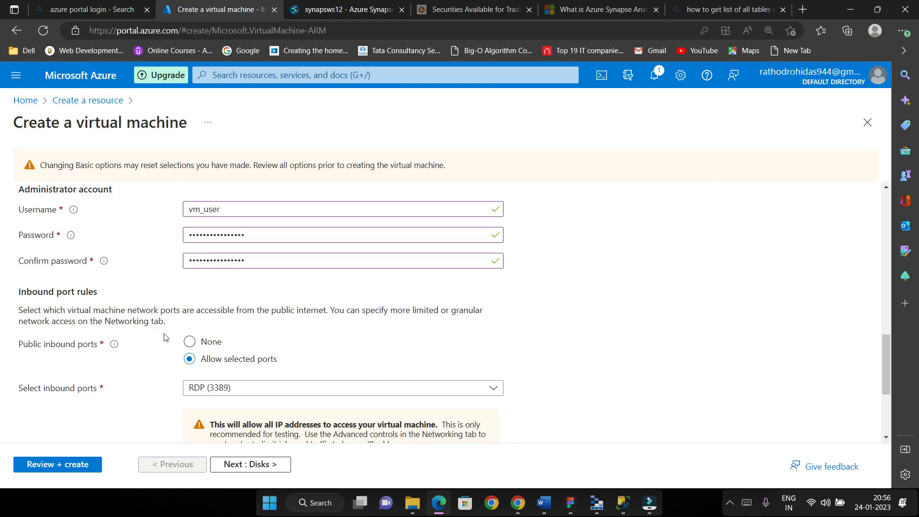
left_click(247, 393)
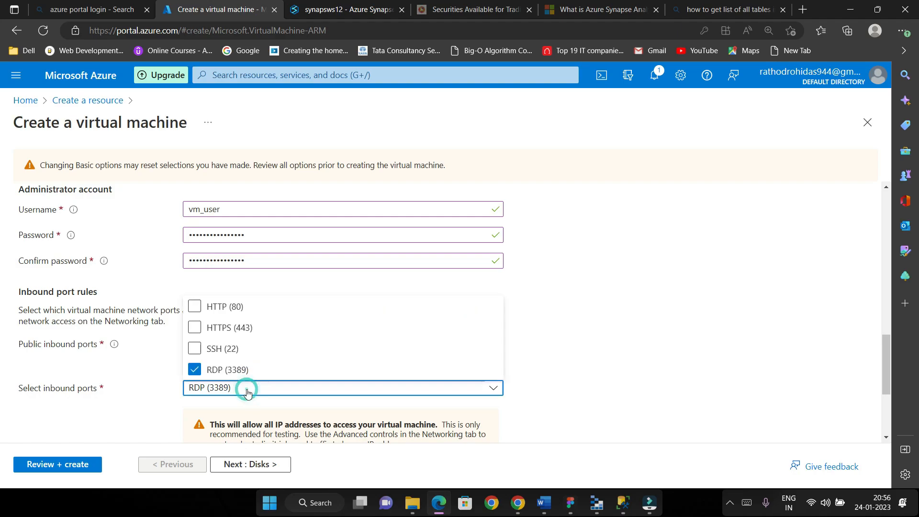
left_click(239, 307)
left_click(157, 395)
- Leave the existing Windows Server license option unselected and continue to the virtual machine's disk settings
scroll(191, 390, "down", 1)
scroll(204, 379, "down", 1)
scroll(198, 312, "down", 1)
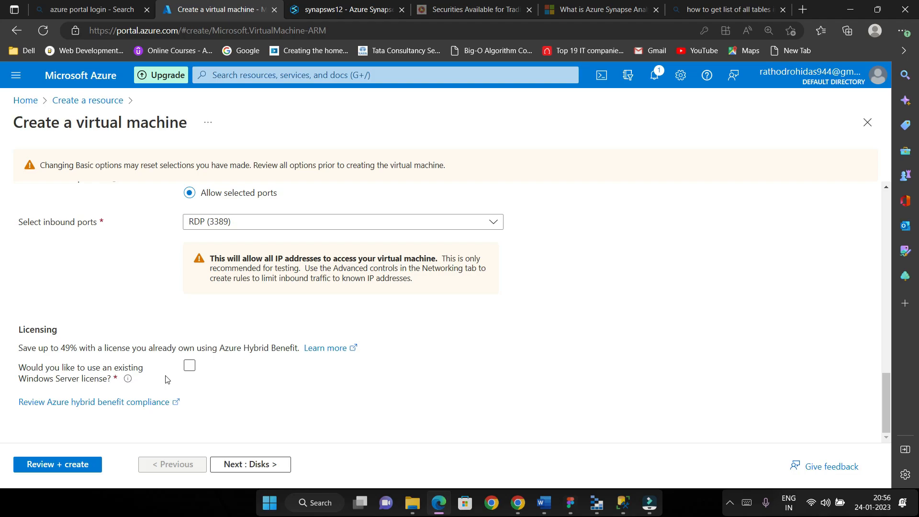
left_click(204, 368)
left_click(205, 370)
left_click(269, 464)
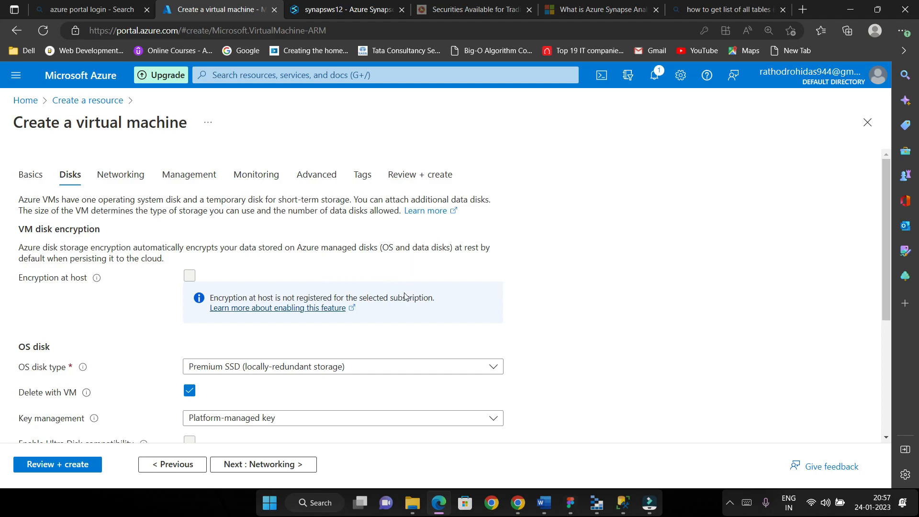
- Choose locally-redundant Premium SSD as the OS disk type
scroll(311, 283, "down", 2)
scroll(312, 284, "down", 3)
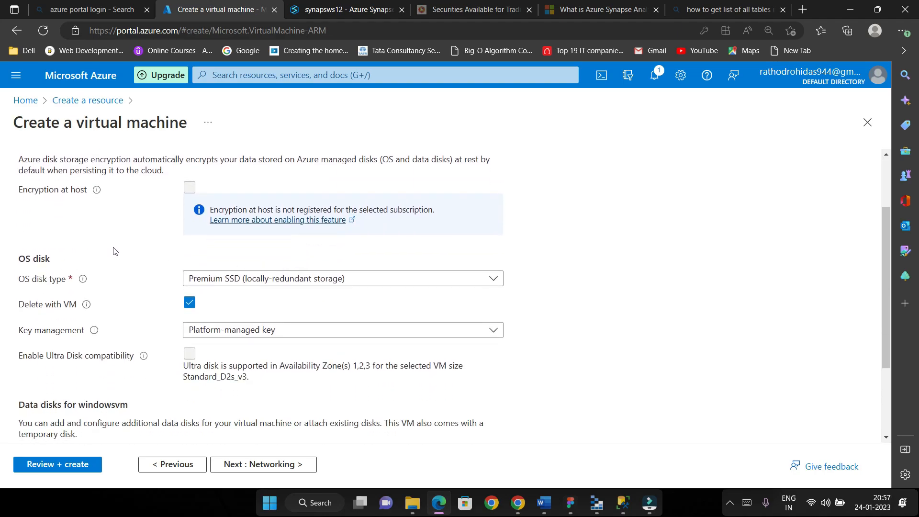
scroll(114, 250, "down", 2)
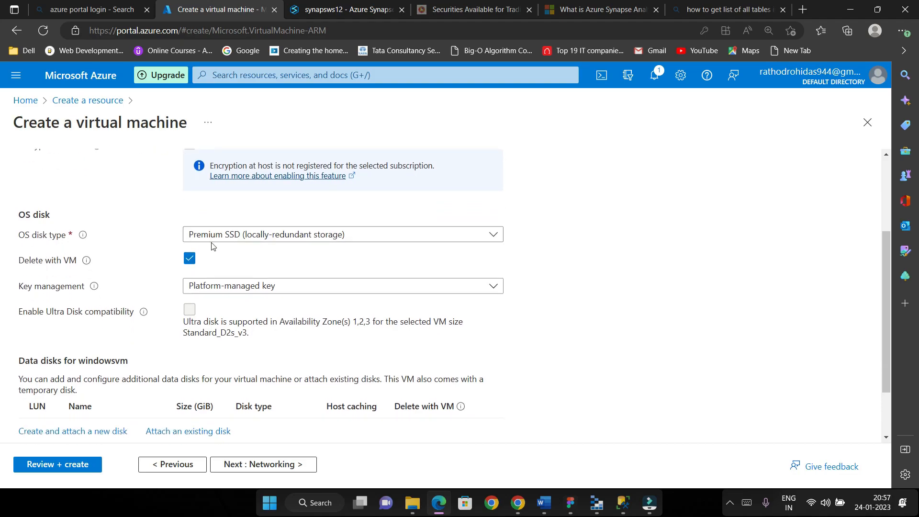
left_click(332, 233)
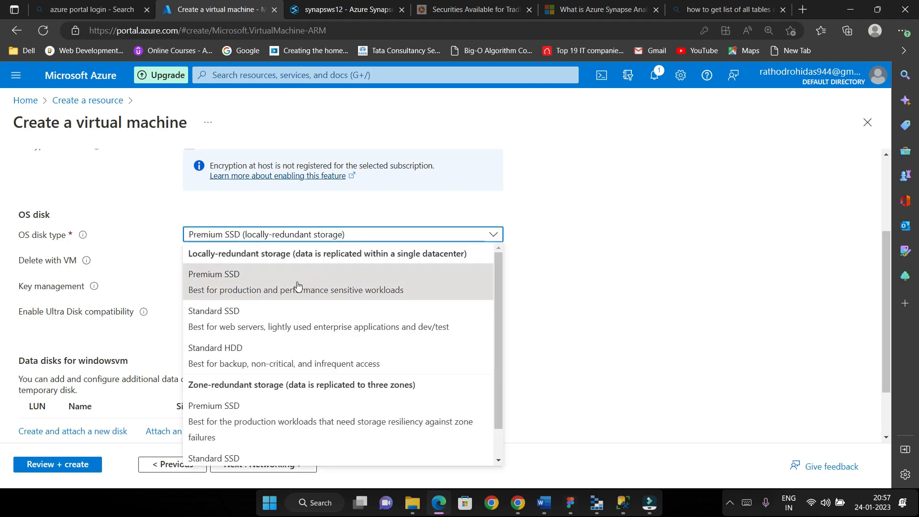
scroll(302, 281, "down", 1)
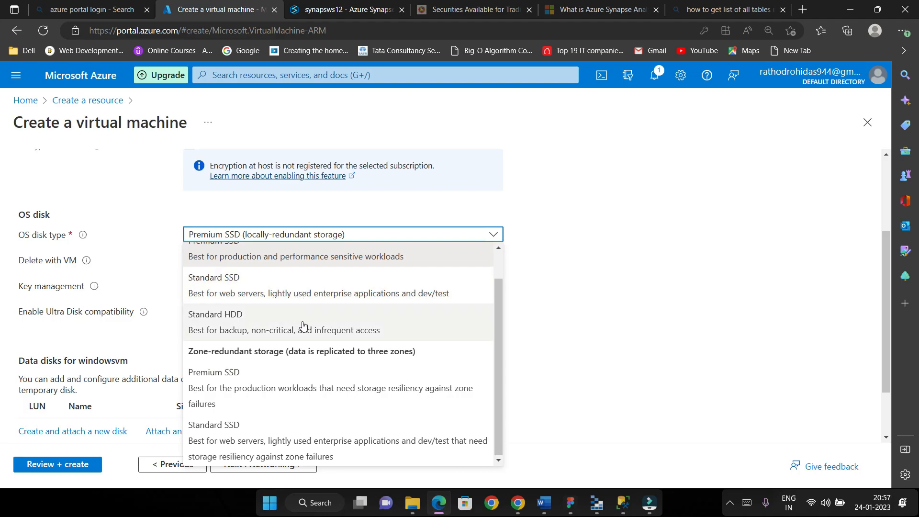
scroll(300, 366, "up", 1)
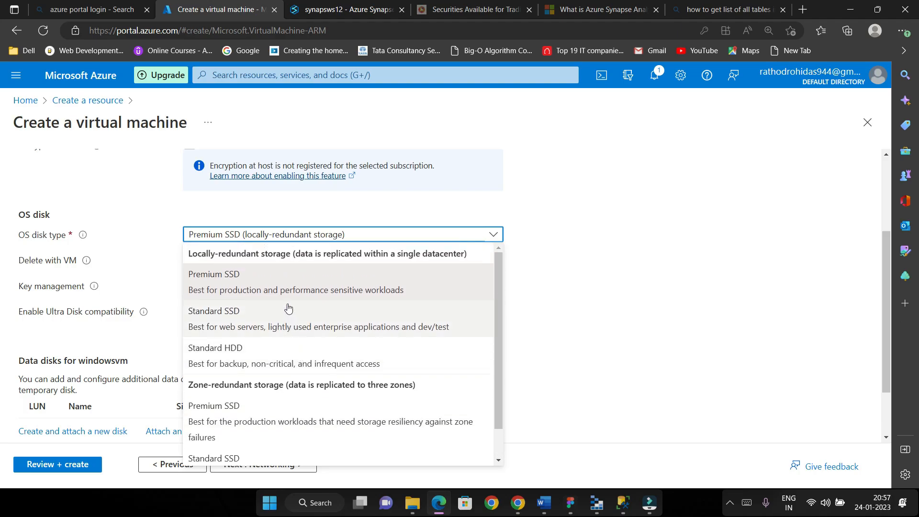
left_click(274, 290)
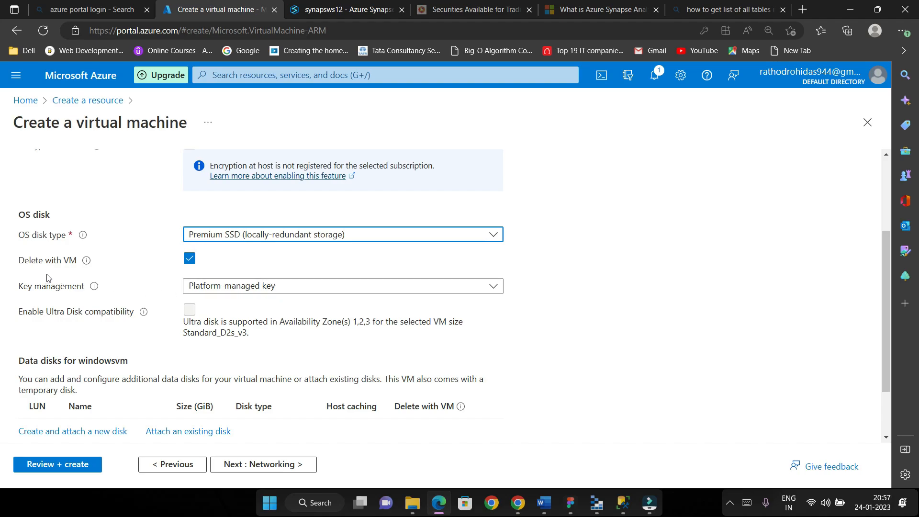
- Switch the OS disk's Delete with VM option off and back on
left_click(245, 258)
scroll(246, 257, "down", 1)
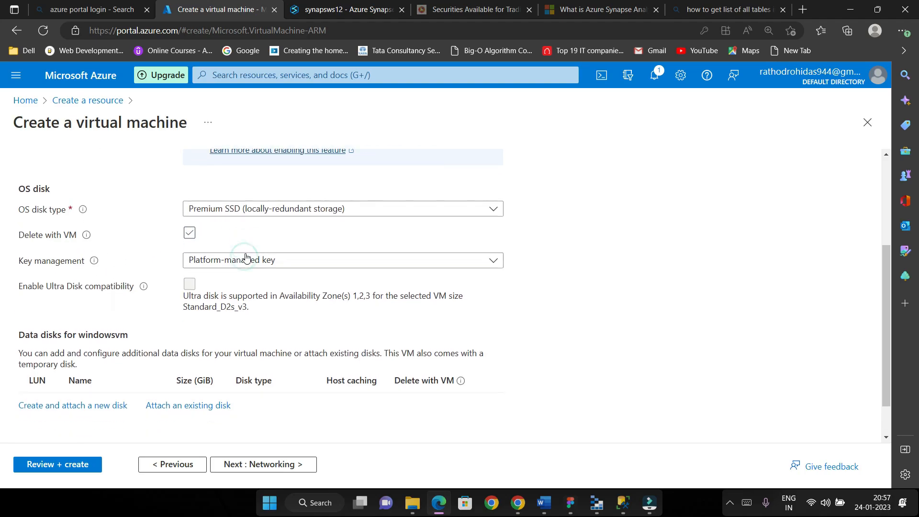
left_click(188, 212)
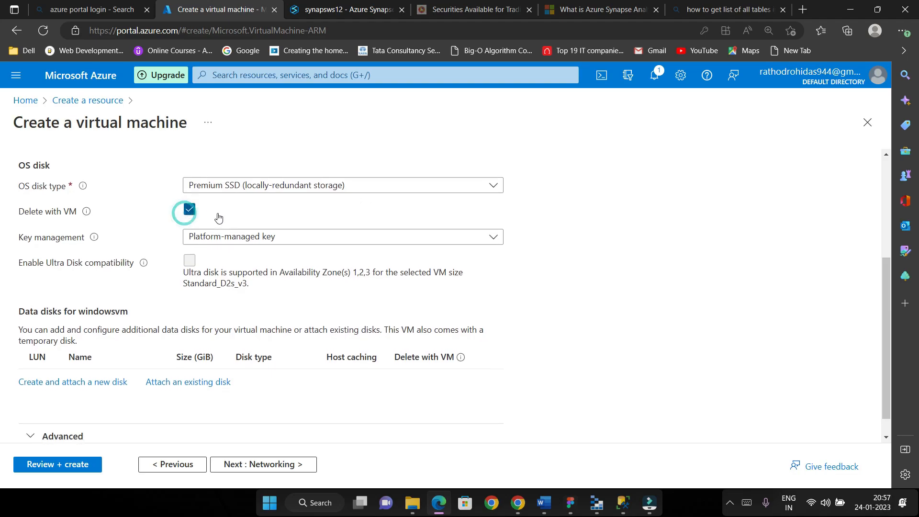
- Look over the disk settings and the form for creating a new data disk, without adding a disk
scroll(219, 218, "down", 1)
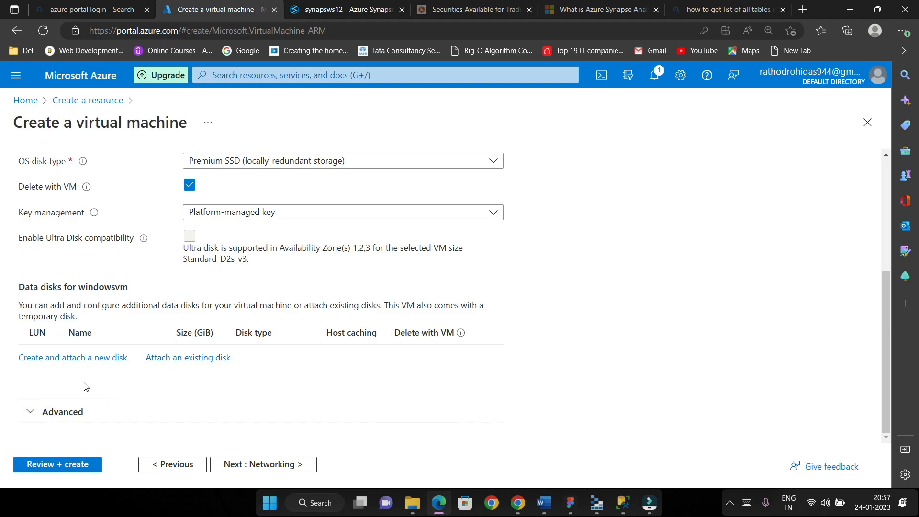
scroll(252, 297, "up", 4)
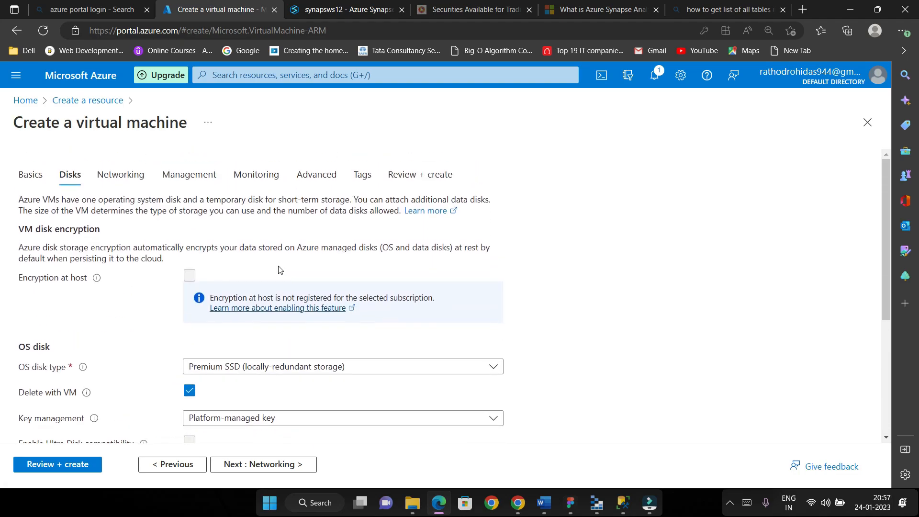
scroll(276, 274, "down", 2)
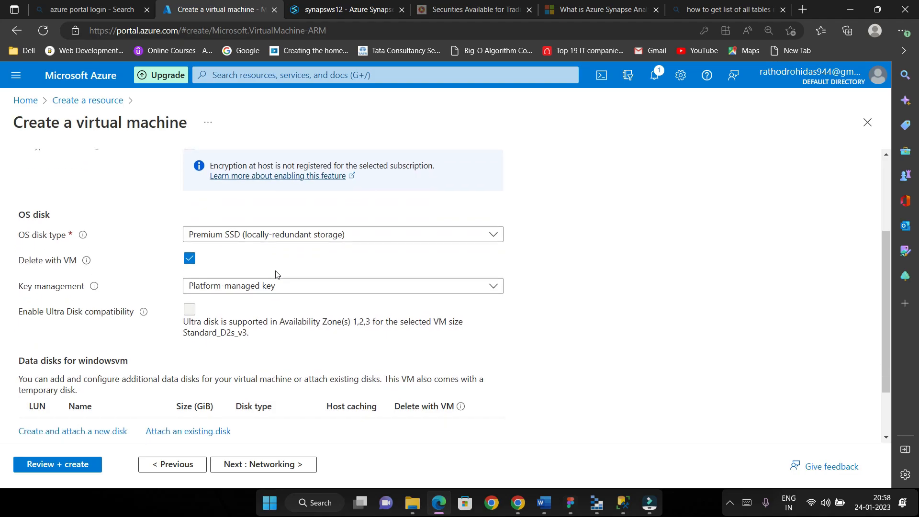
scroll(276, 274, "down", 2)
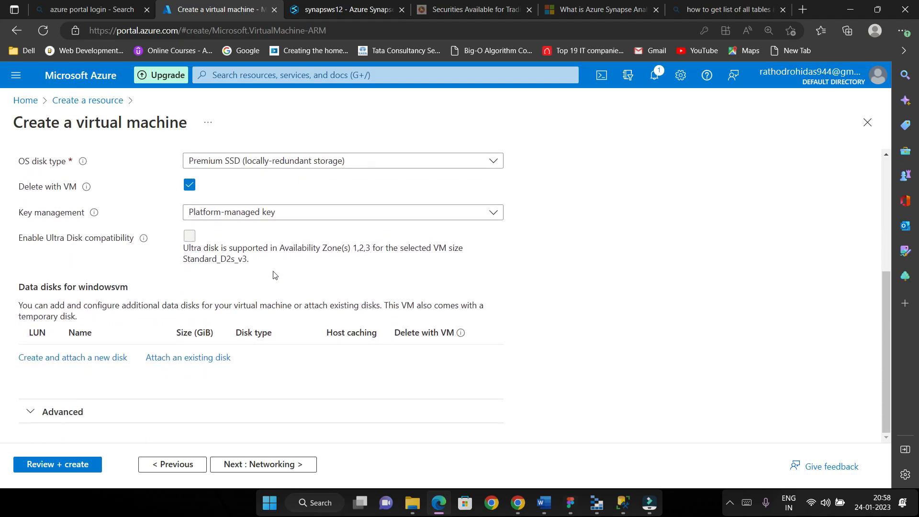
left_click(105, 361)
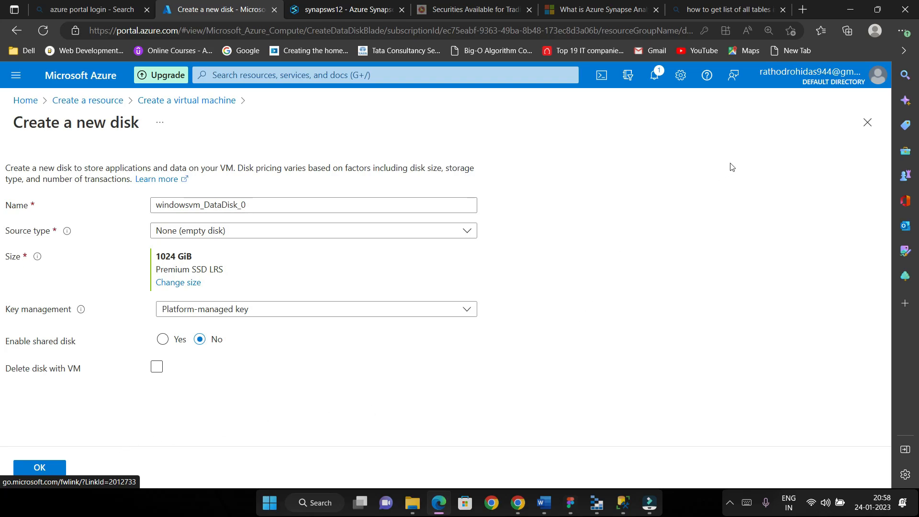
left_click(865, 124)
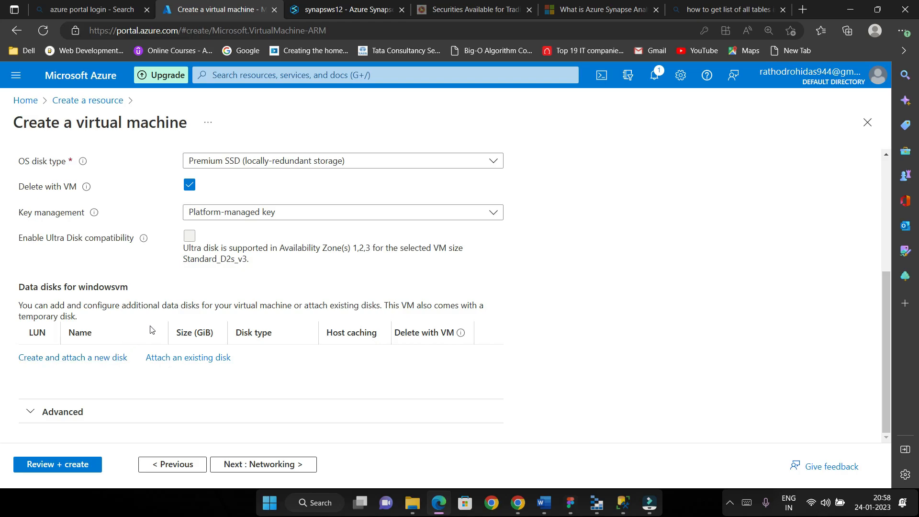
- Check the advanced disk settings and continue to the virtual machine's networking settings
left_click(41, 412)
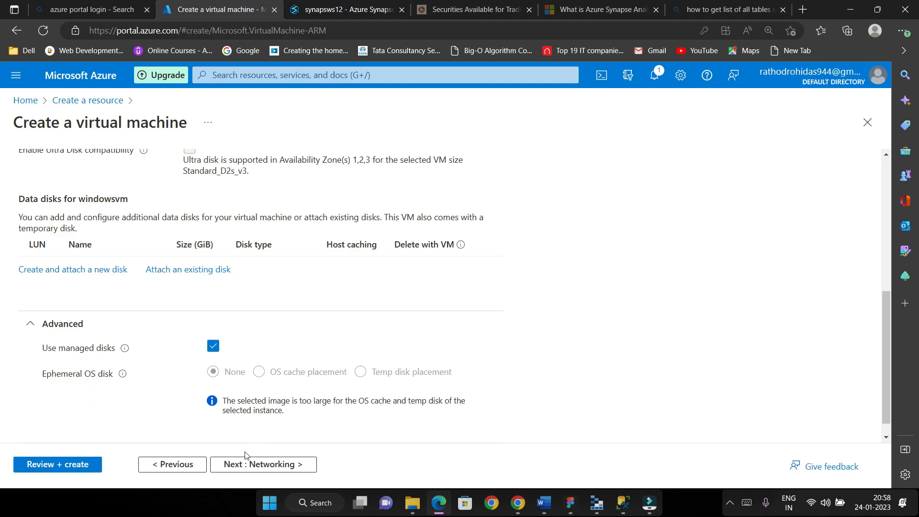
left_click(56, 330)
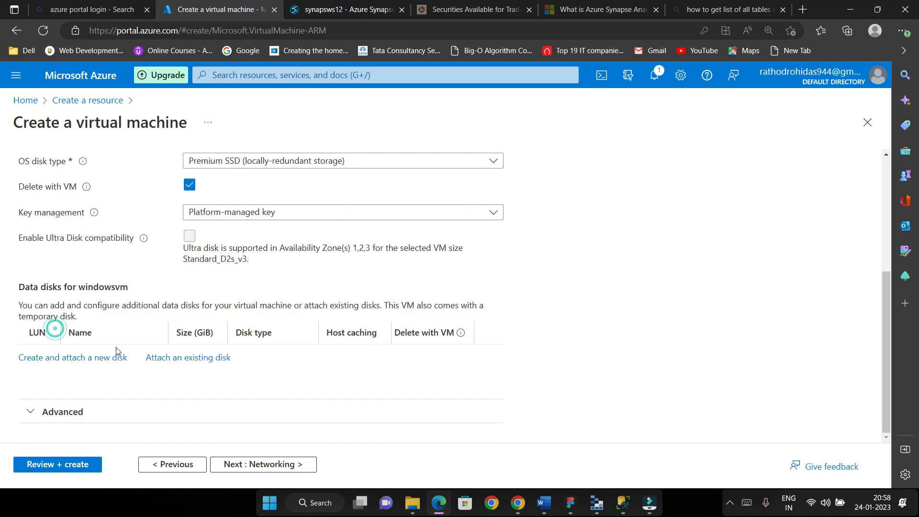
left_click(286, 469)
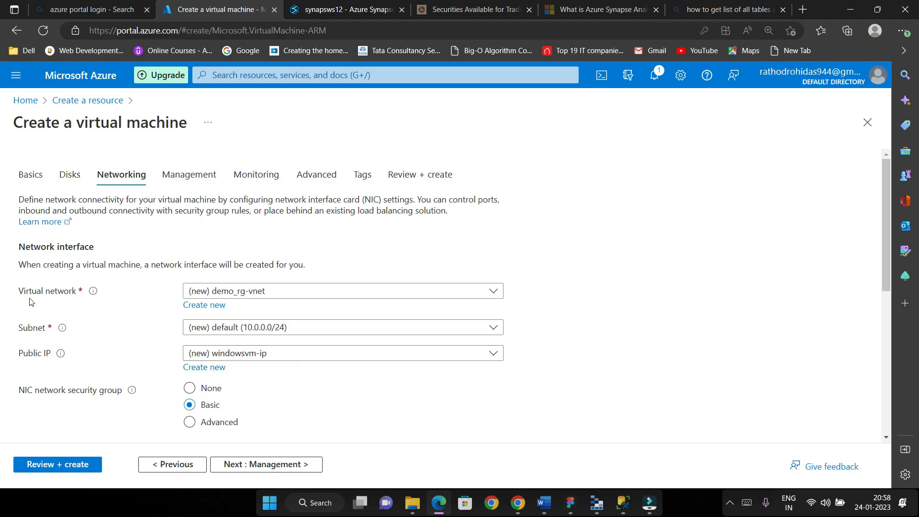
- Check the networking settings, keeping the new virtual network, subnet, public IP and RDP inbound port, and continue to the management settings
mouse_move(91, 297)
left_click(293, 297)
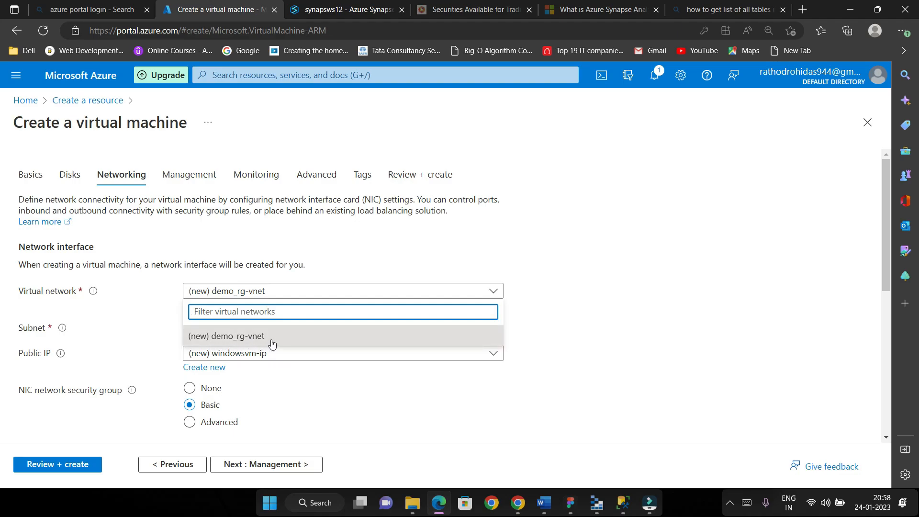
left_click(347, 258)
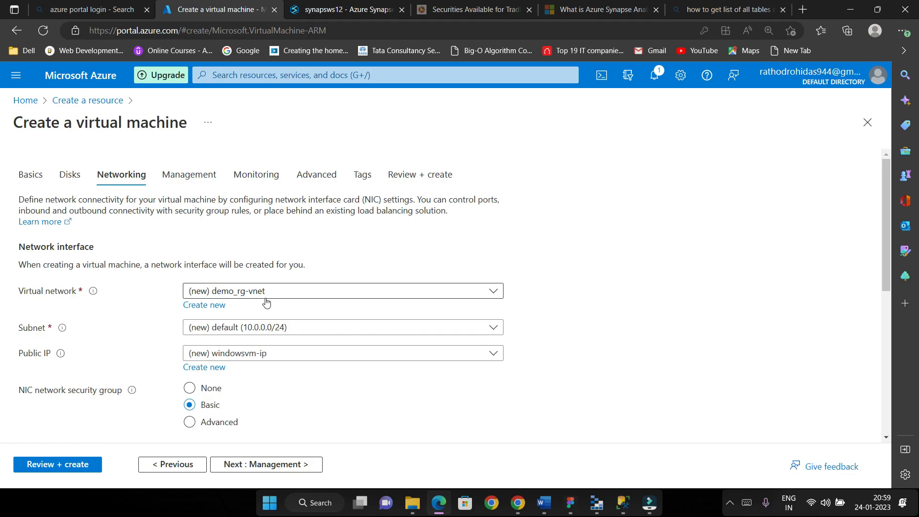
scroll(282, 299, "down", 1)
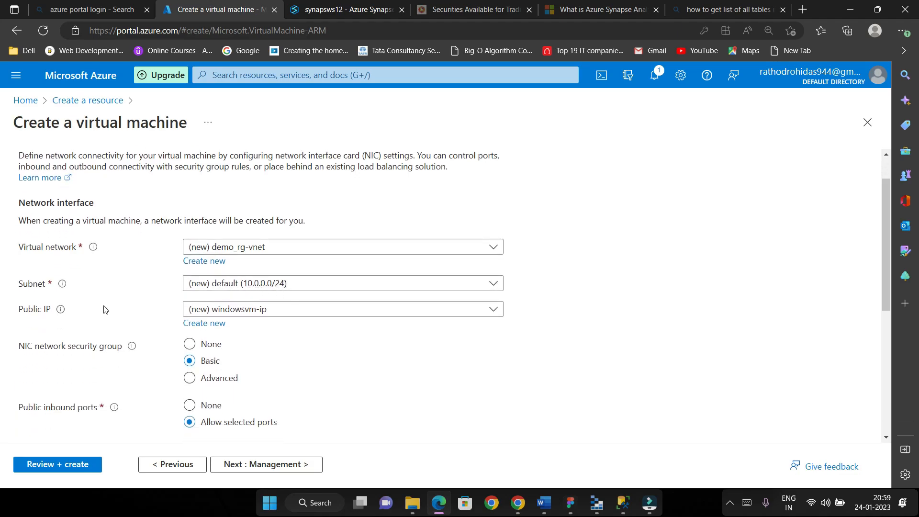
scroll(74, 310, "down", 2)
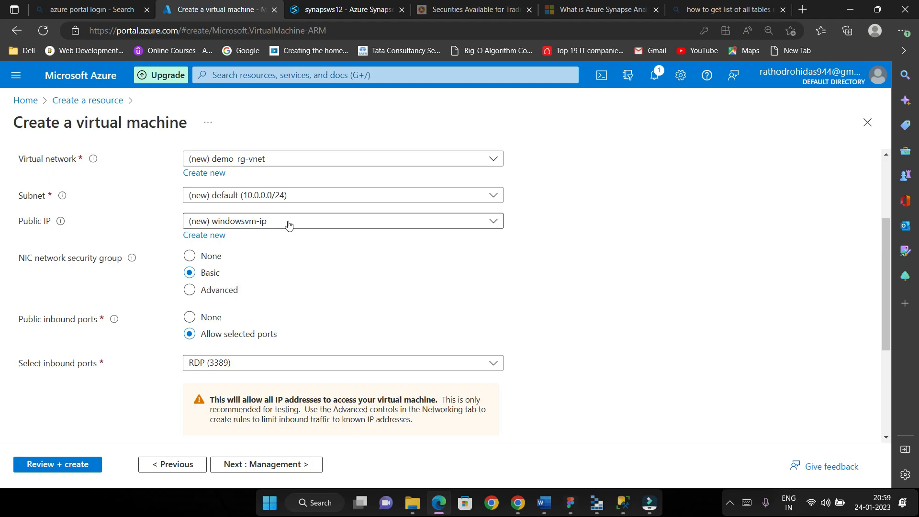
scroll(290, 225, "down", 1)
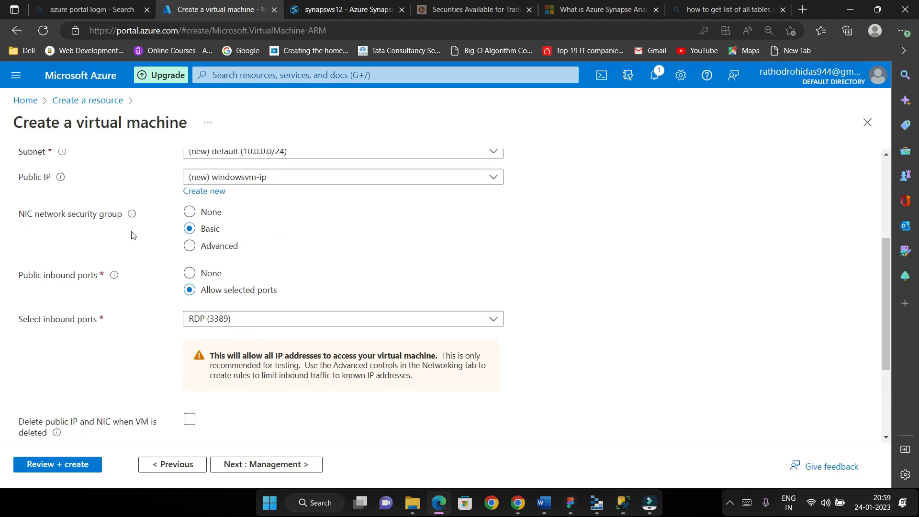
scroll(234, 239, "down", 1)
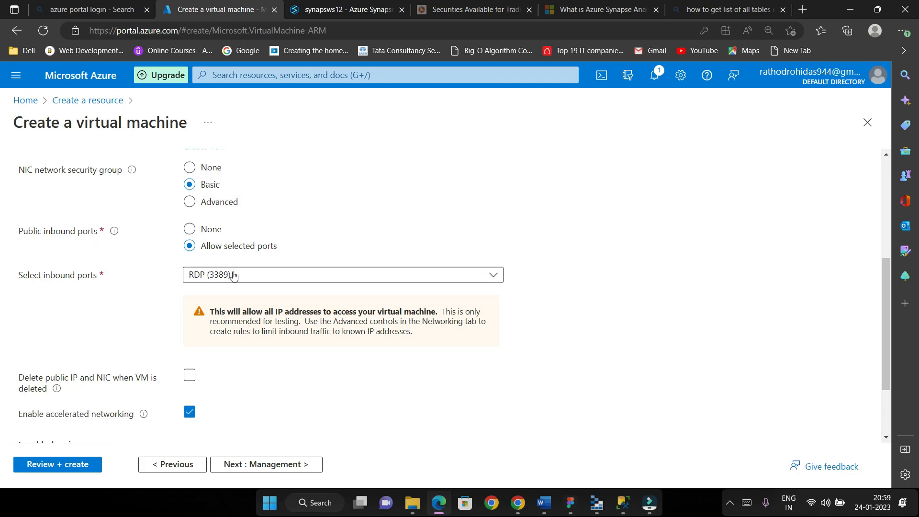
scroll(244, 275, "down", 2)
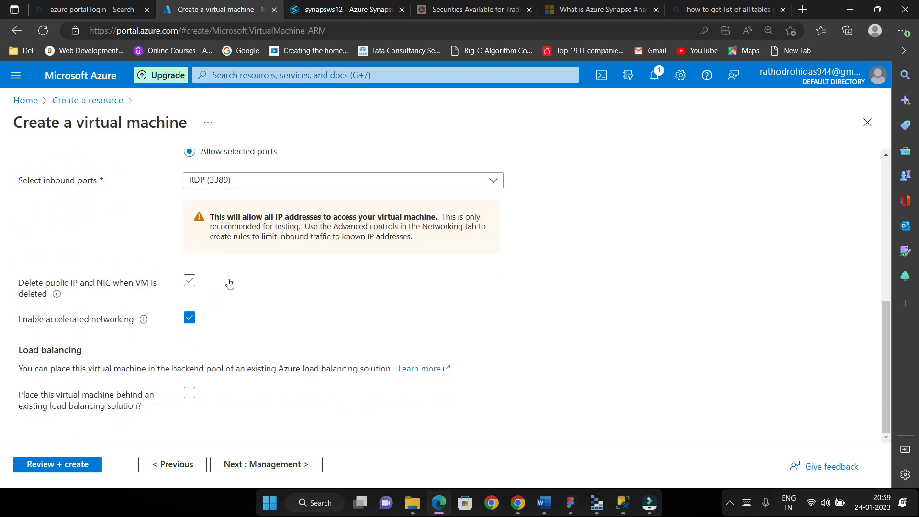
left_click(286, 464)
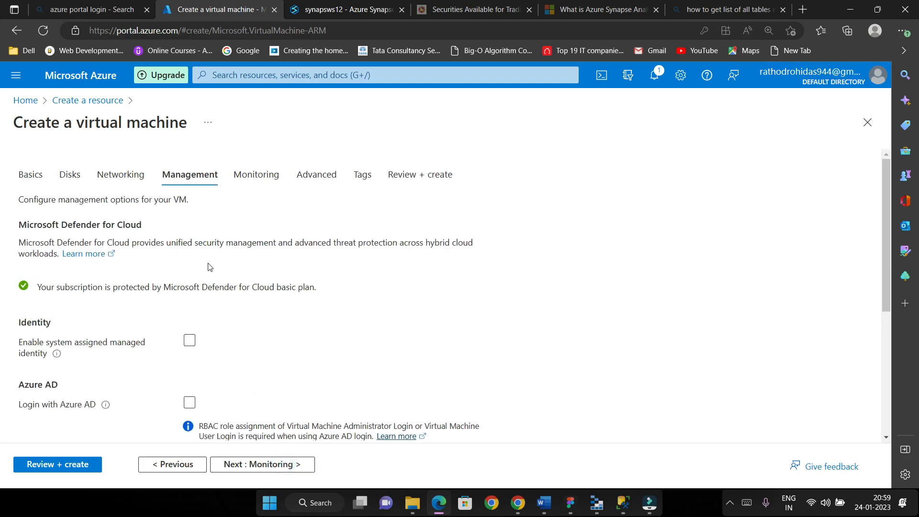
- Look over the management settings, leave auto-shutdown and disaster recovery off, and continue to the monitoring settings
scroll(209, 267, "down", 2)
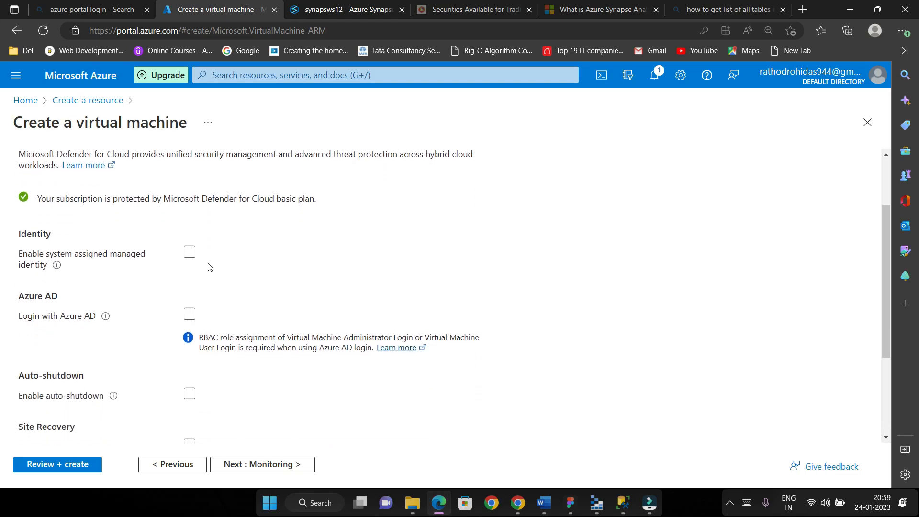
scroll(209, 267, "down", 3)
left_click(209, 266)
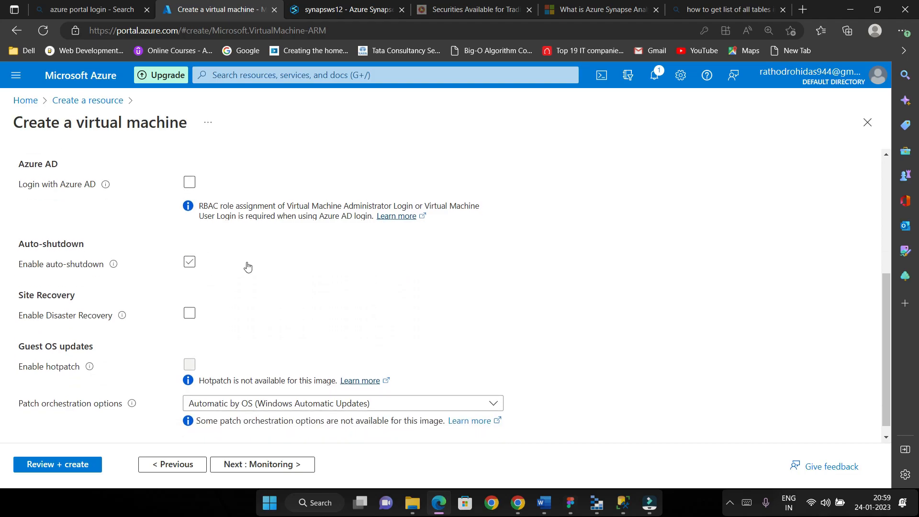
left_click(189, 264)
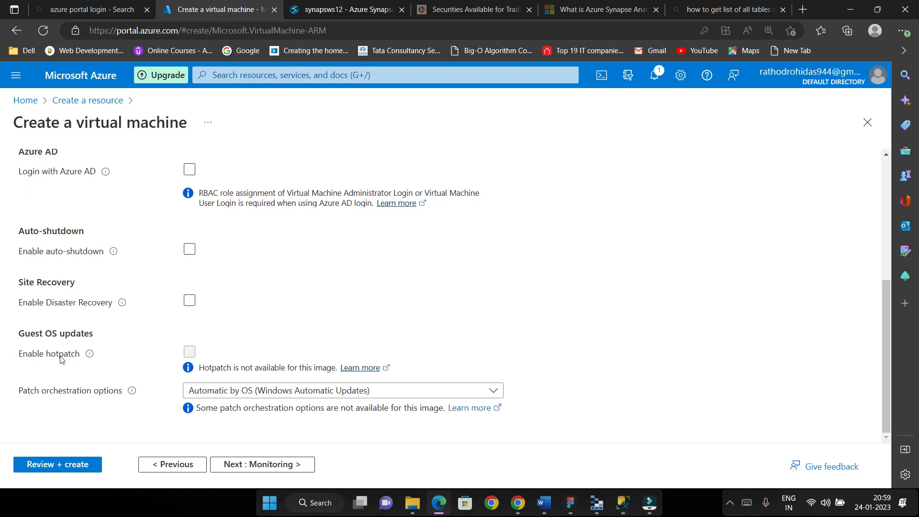
left_click(276, 306)
left_click(275, 306)
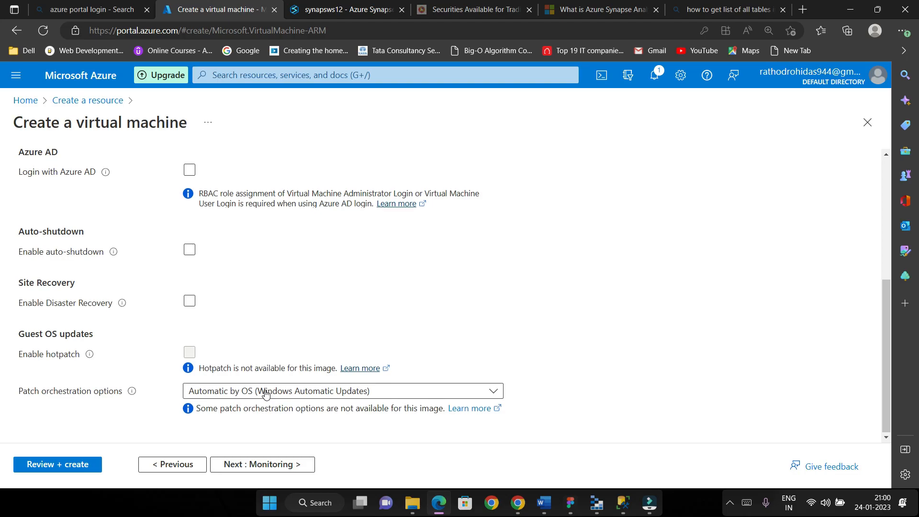
scroll(265, 394, "up", 3)
left_click(263, 468)
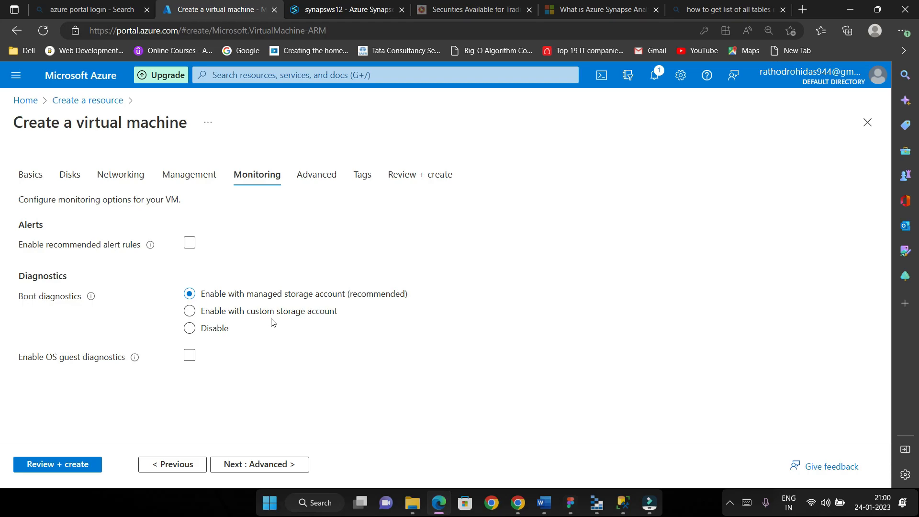
- Keep the default monitoring and advanced settings, add no tags, and continue to the final review of the virtual machine
left_click(264, 465)
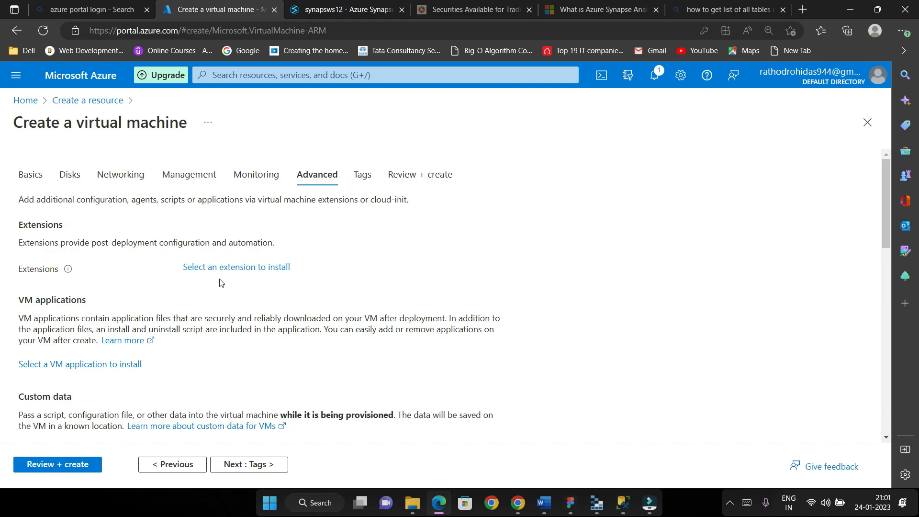
scroll(220, 282, "down", 1)
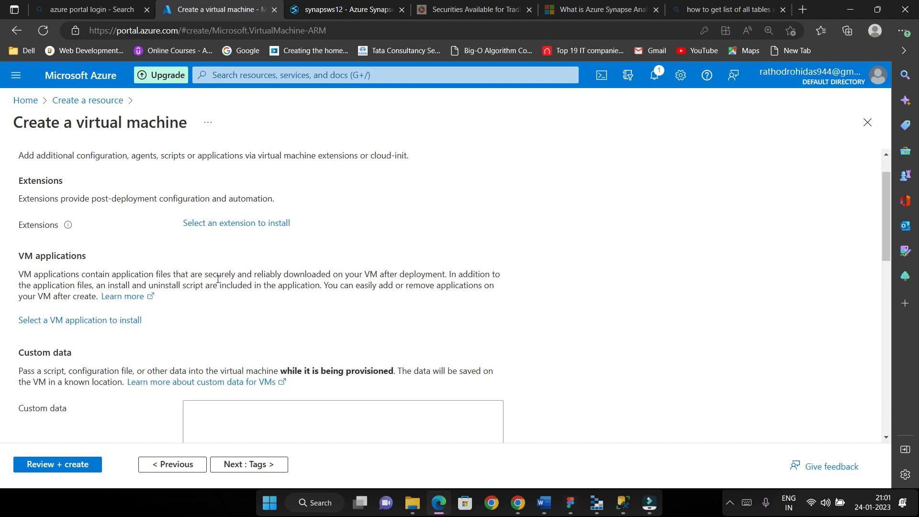
scroll(218, 279, "down", 1)
scroll(215, 282, "down", 3)
scroll(214, 282, "down", 8)
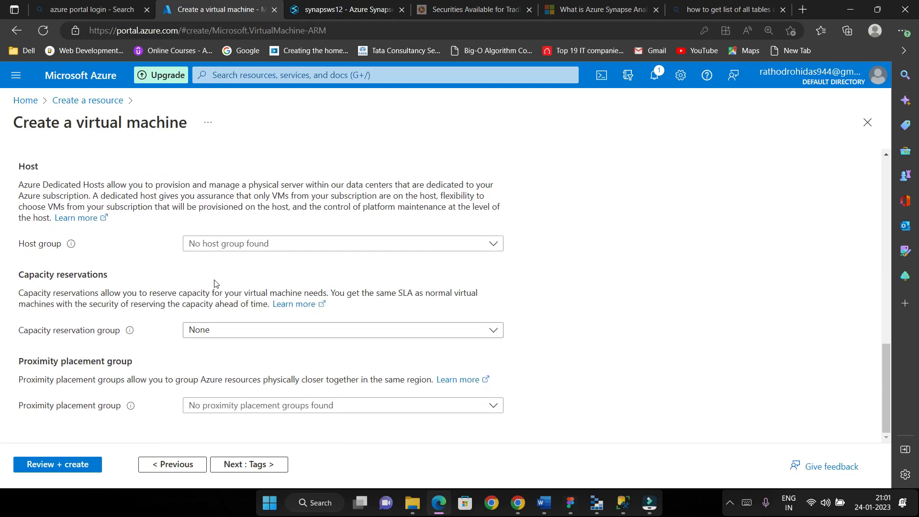
left_click(266, 461)
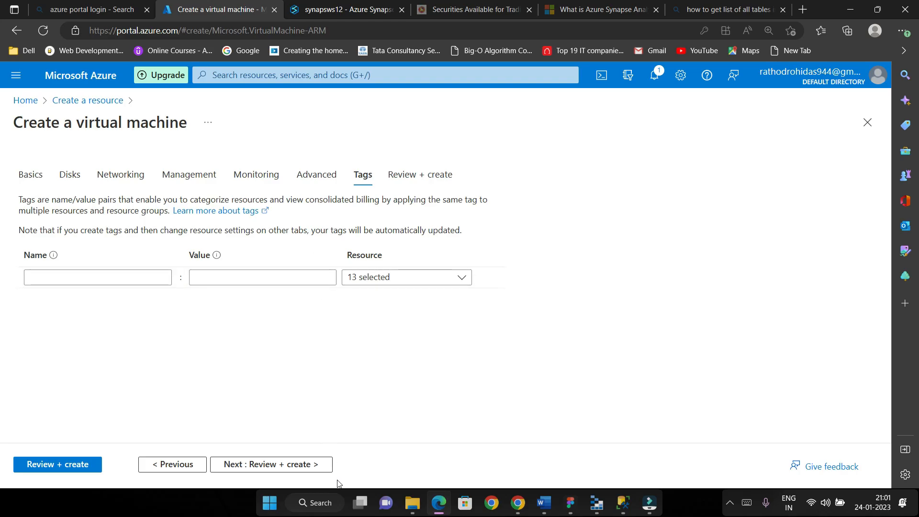
left_click(319, 471)
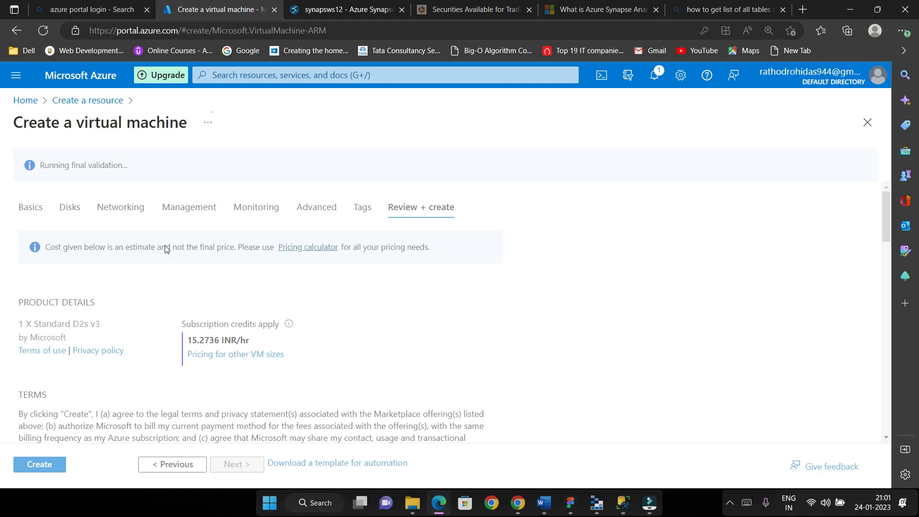
- Review the configuration summary from pricing to advanced settings and create the virtual machine
scroll(166, 249, "down", 3)
scroll(165, 248, "up", 2)
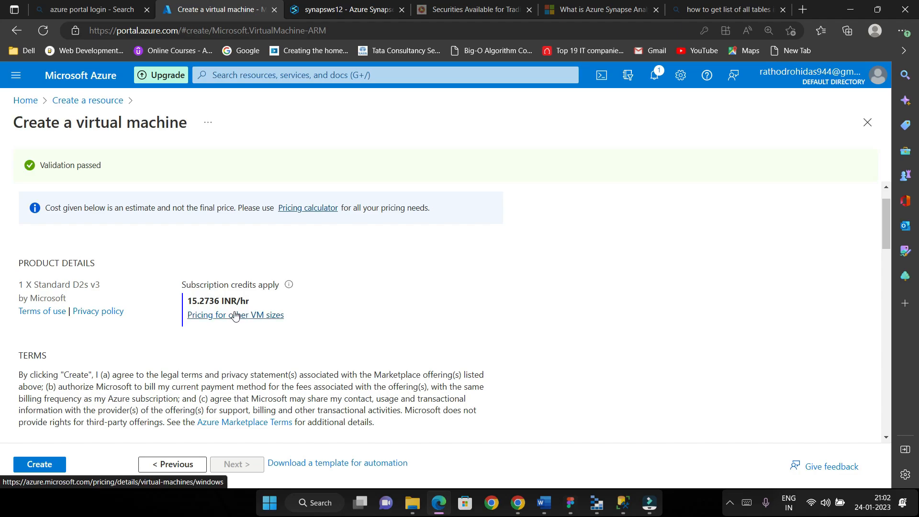
scroll(184, 290, "down", 2)
scroll(184, 293, "down", 3)
scroll(109, 296, "down", 6)
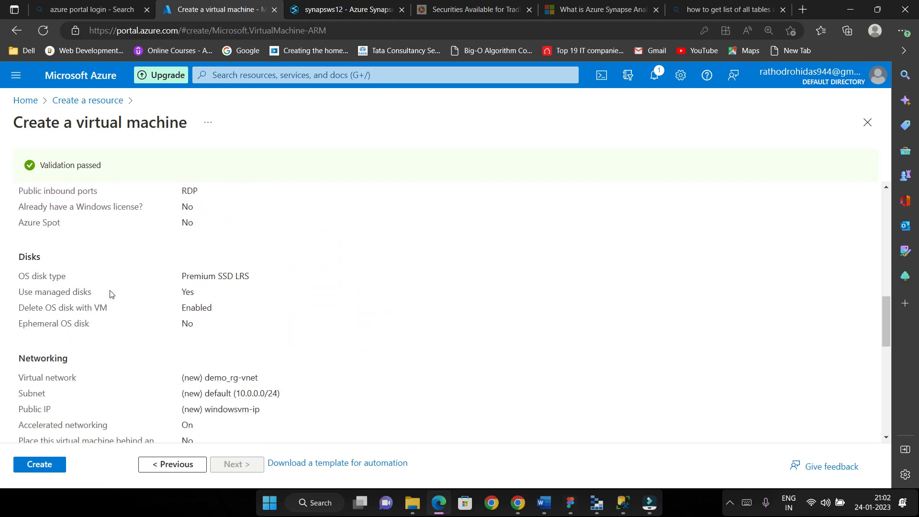
scroll(141, 277, "down", 1)
scroll(142, 277, "down", 5)
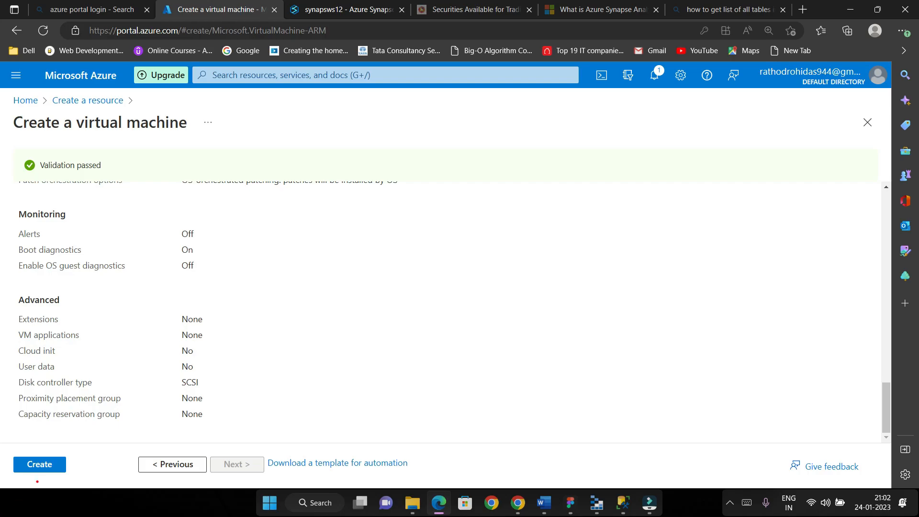
left_click_drag(65, 458, 138, 403)
left_click(45, 465)
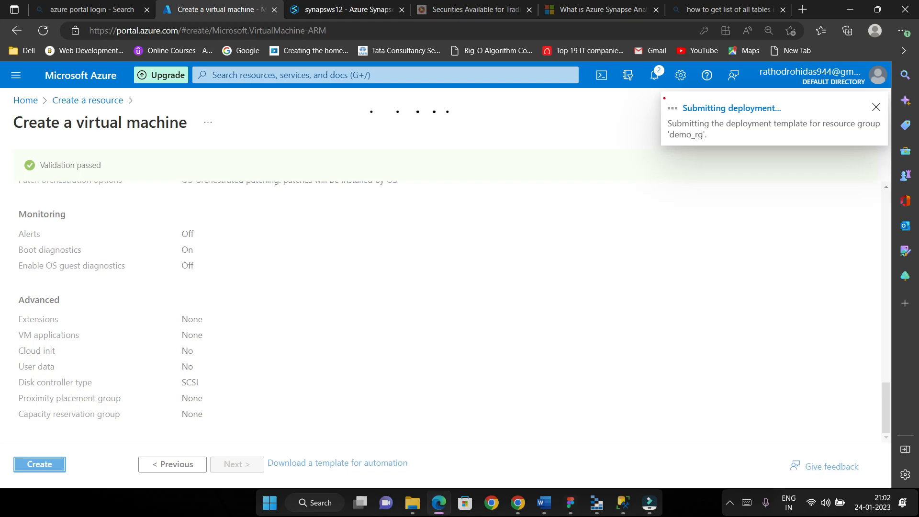
mouse_move(664, 97)
left_mouse_down()
mouse_move(678, 133)
mouse_move(883, 141)
left_mouse_up()
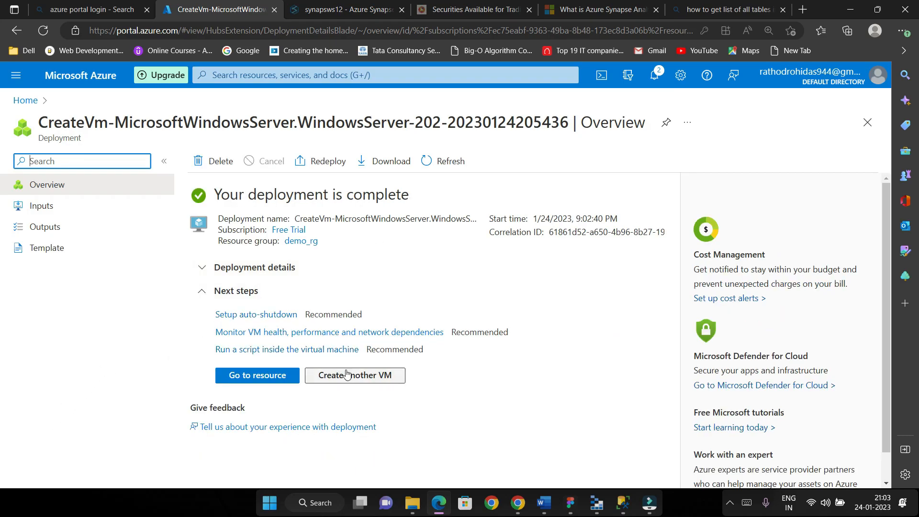
- Expand the deployment details, fit the Type column to its contents and examine the deployed resources
left_click(203, 277)
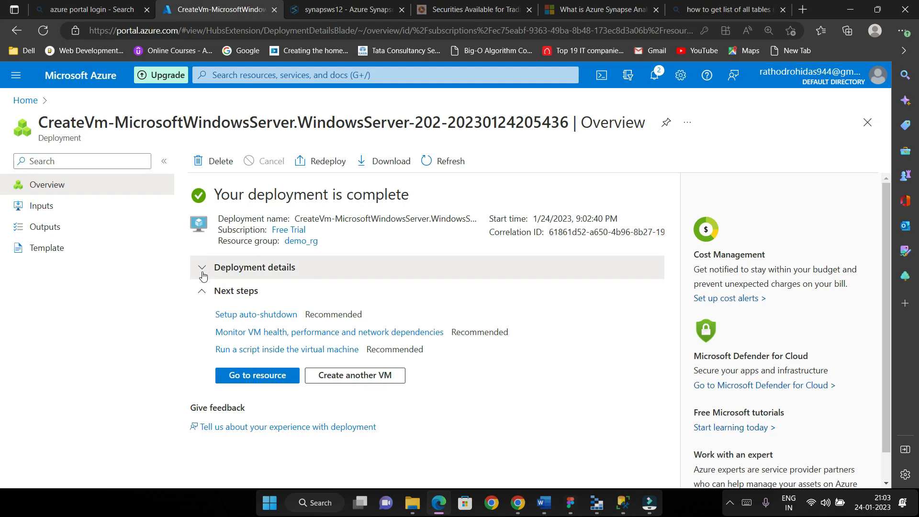
scroll(387, 320, "down", 2)
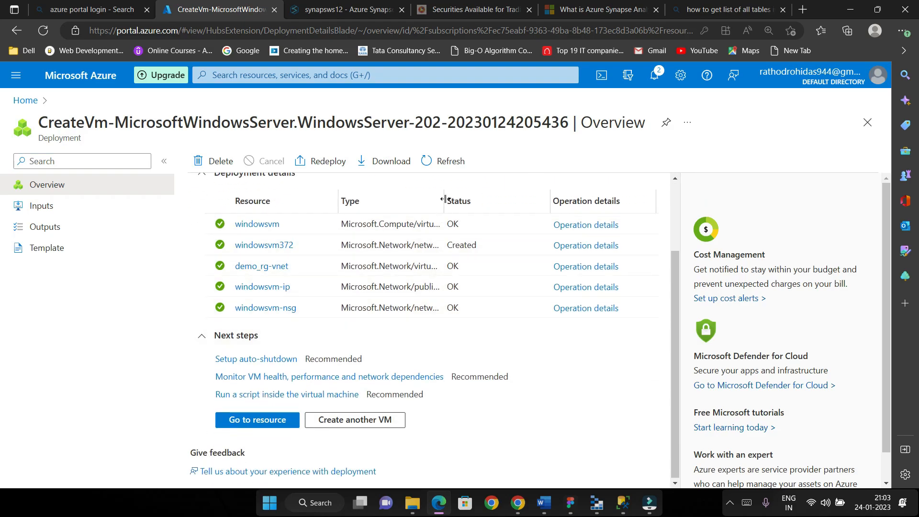
scroll(441, 242, "up", 2)
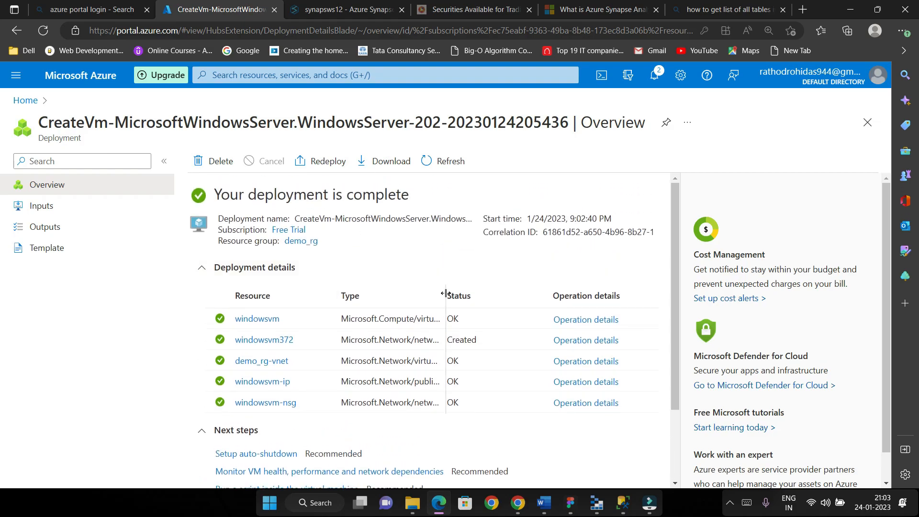
double_click(445, 293)
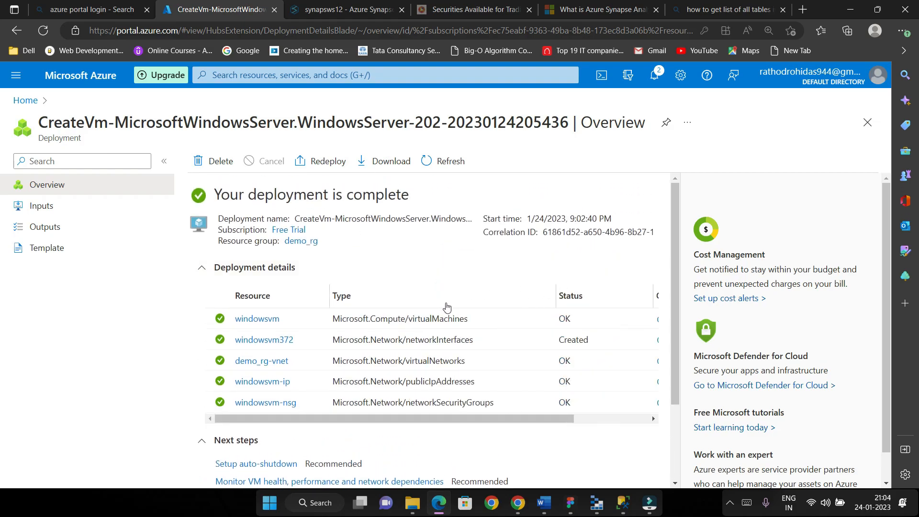
scroll(447, 306, "down", 2)
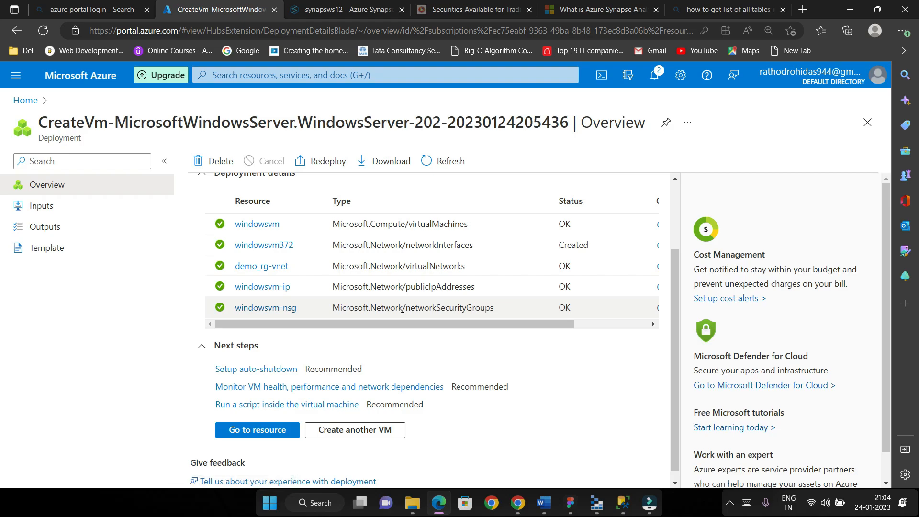
scroll(383, 303, "up", 3)
scroll(258, 431, "down", 3)
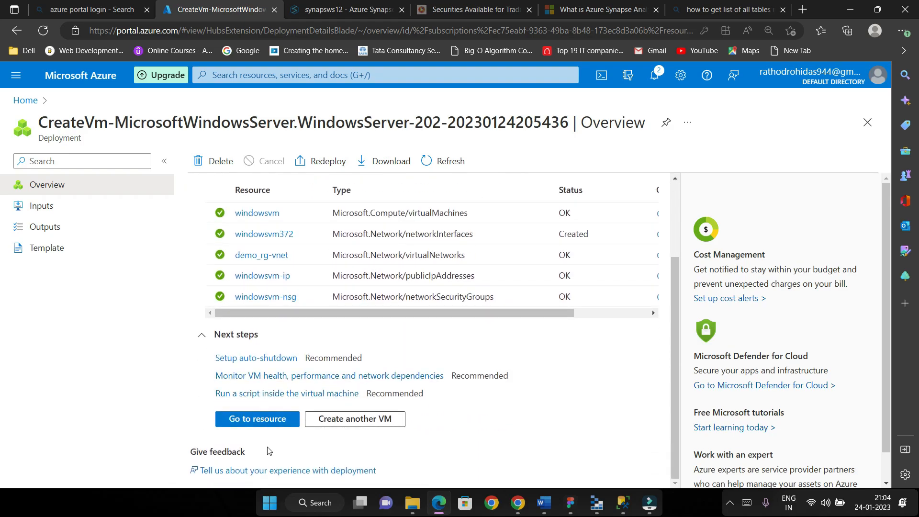
- Open the deployed windowsvm resource and look over its overview page
left_click(277, 422)
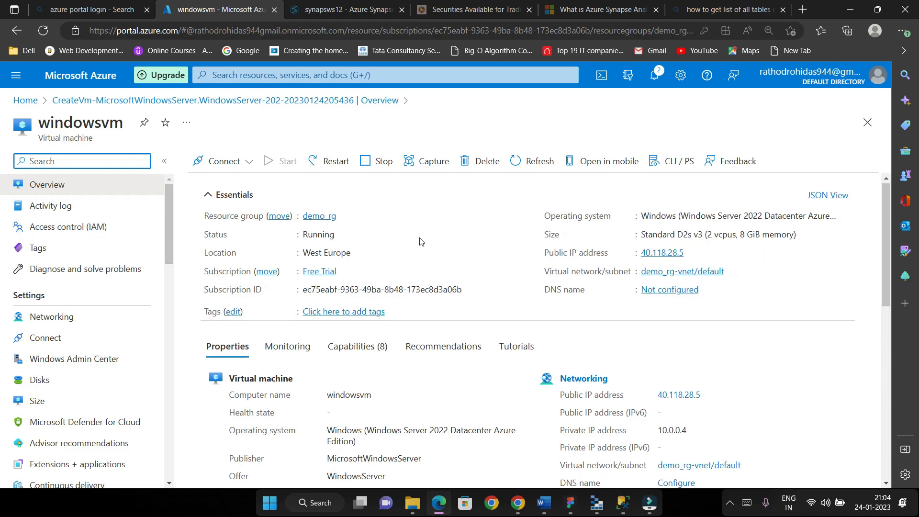
scroll(419, 242, "down", 7)
scroll(417, 244, "up", 7)
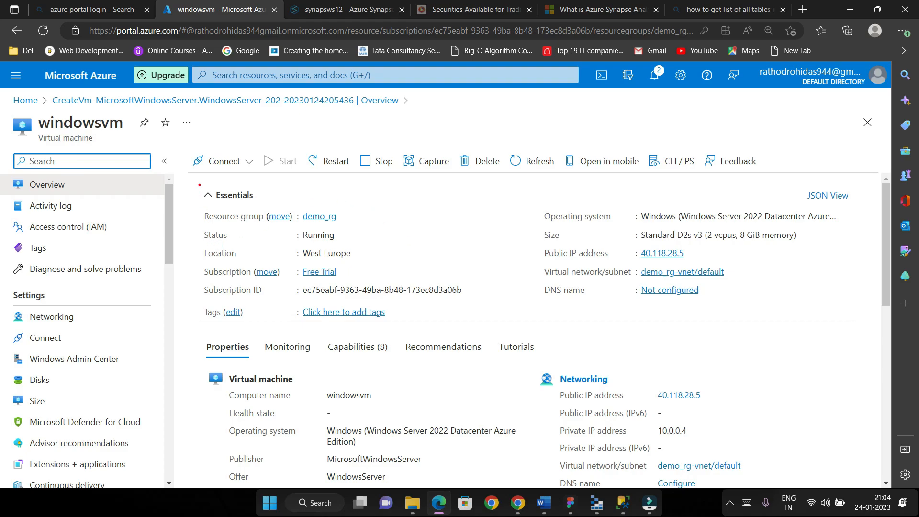
mouse_move(187, 179)
left_mouse_down()
mouse_move(329, 349)
mouse_move(670, 349)
mouse_move(846, 335)
left_mouse_up()
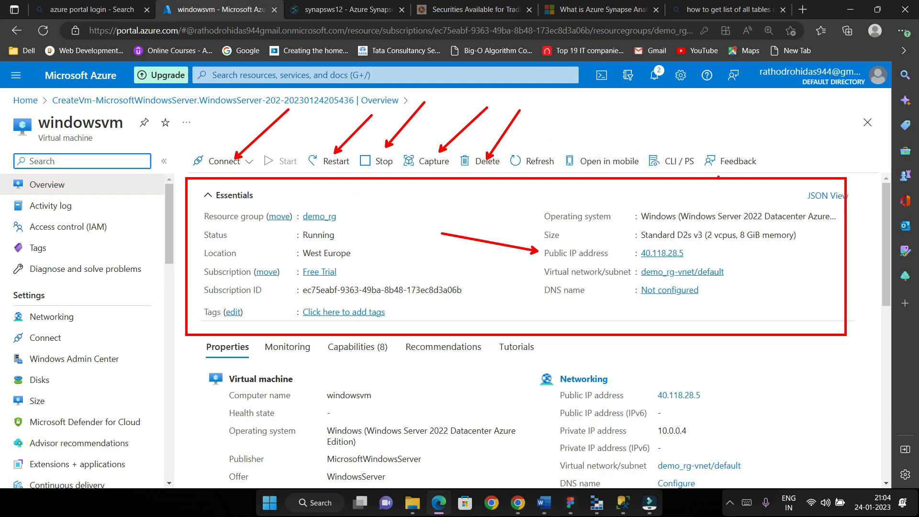
left_click_drag(677, 150, 698, 115)
key("Escape")
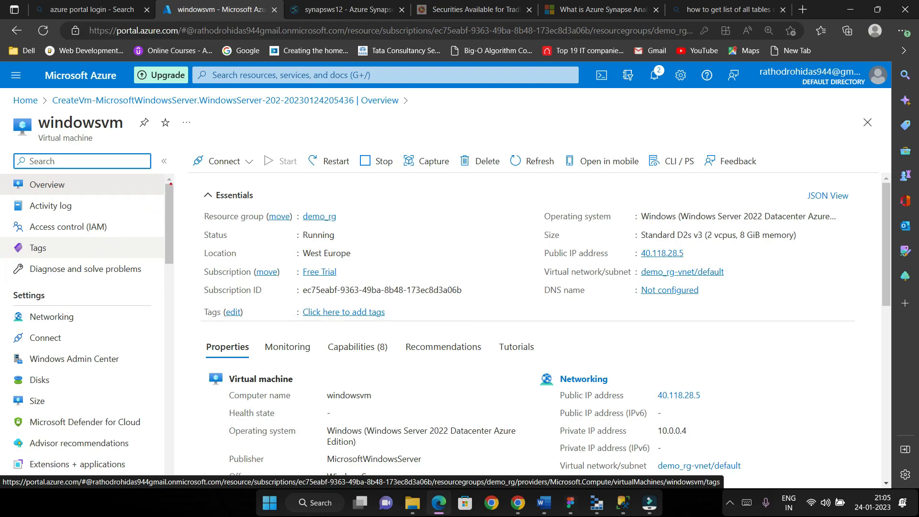
left_click_drag(162, 186, 216, 186)
left_click_drag(118, 206, 205, 205)
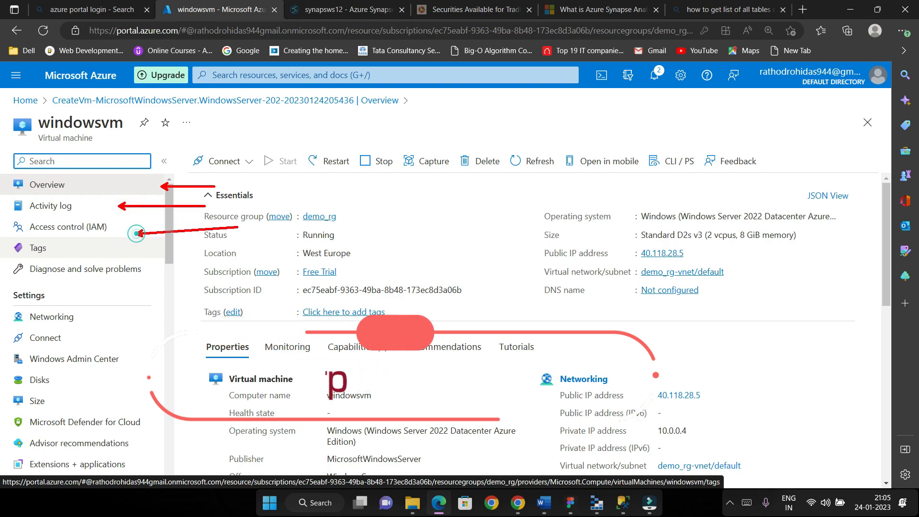
left_click_drag(137, 234, 238, 234)
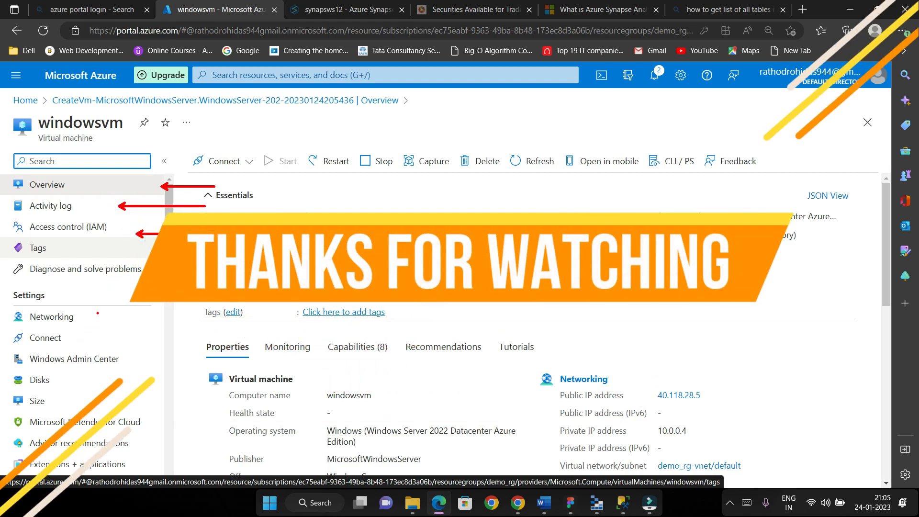